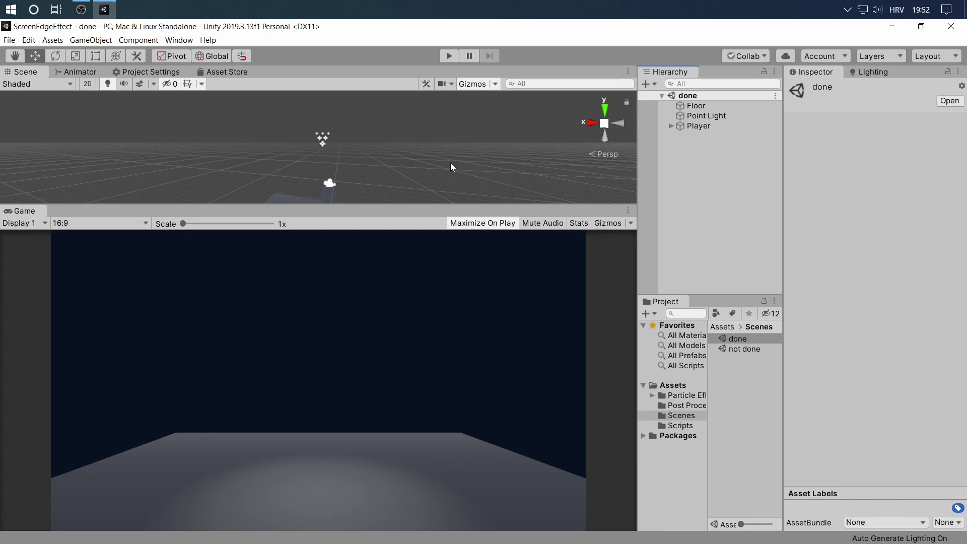
Step: Preview the finished scene in play mode, then stop the preview
drag(462, 206, 468, 220)
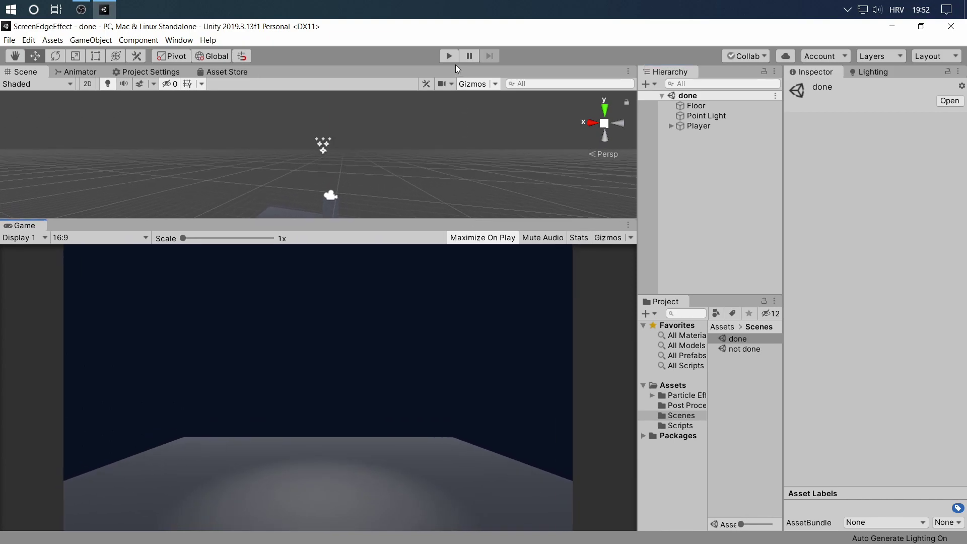
click(447, 54)
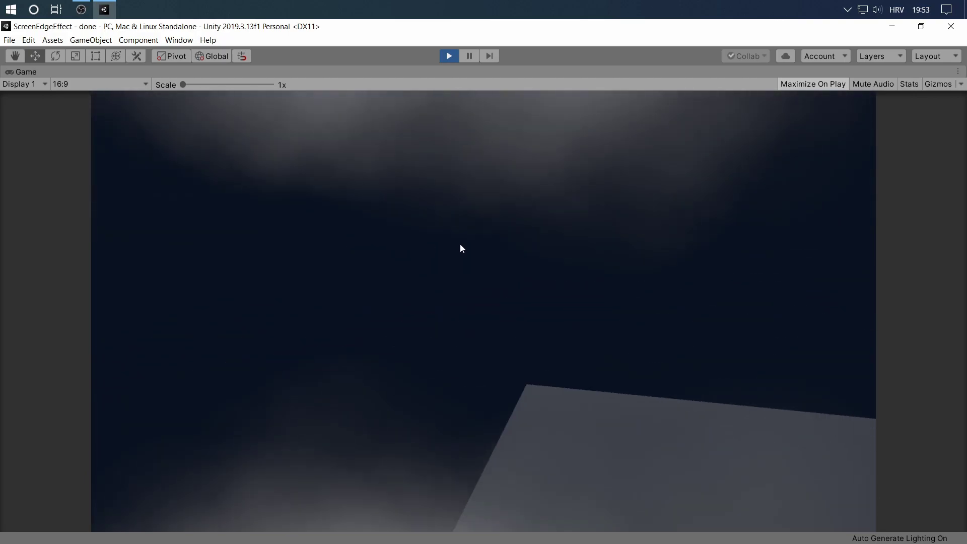
click(449, 56)
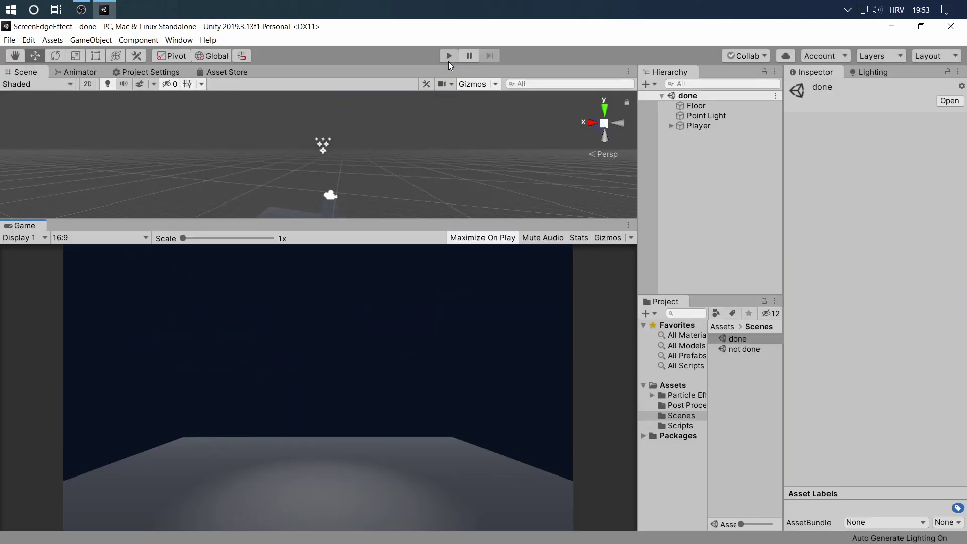
Step: Select the Player's Main Camera and test its Vignette Intensity override
click(673, 125)
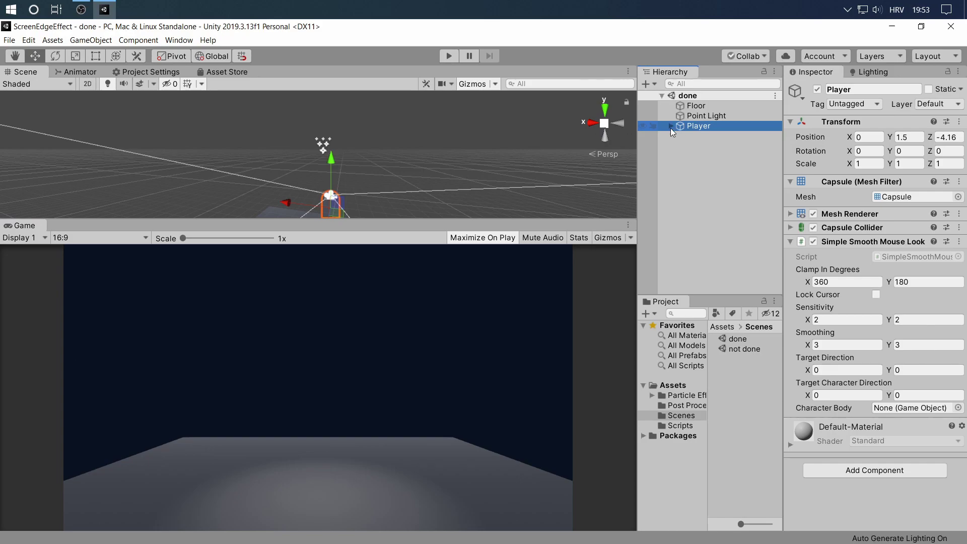
click(670, 126)
click(715, 136)
click(842, 180)
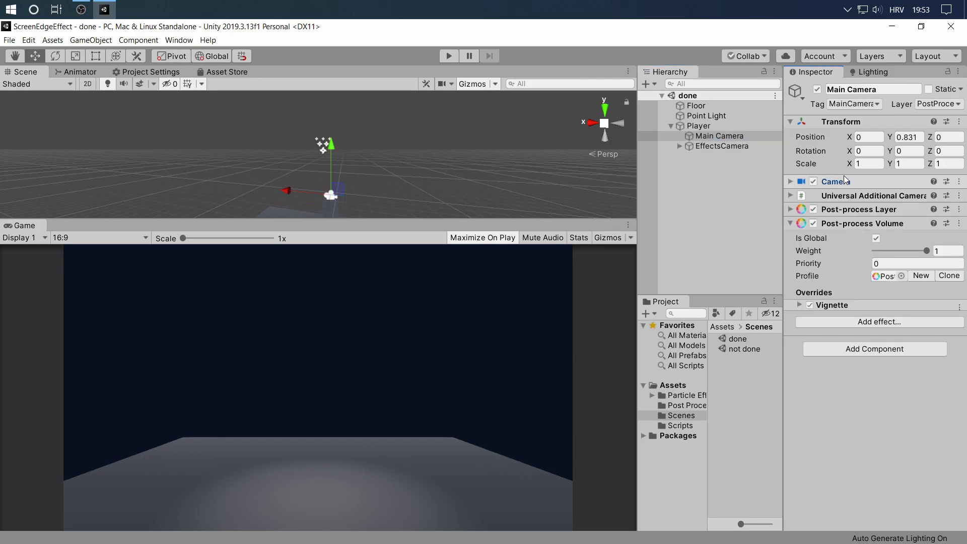
click(835, 305)
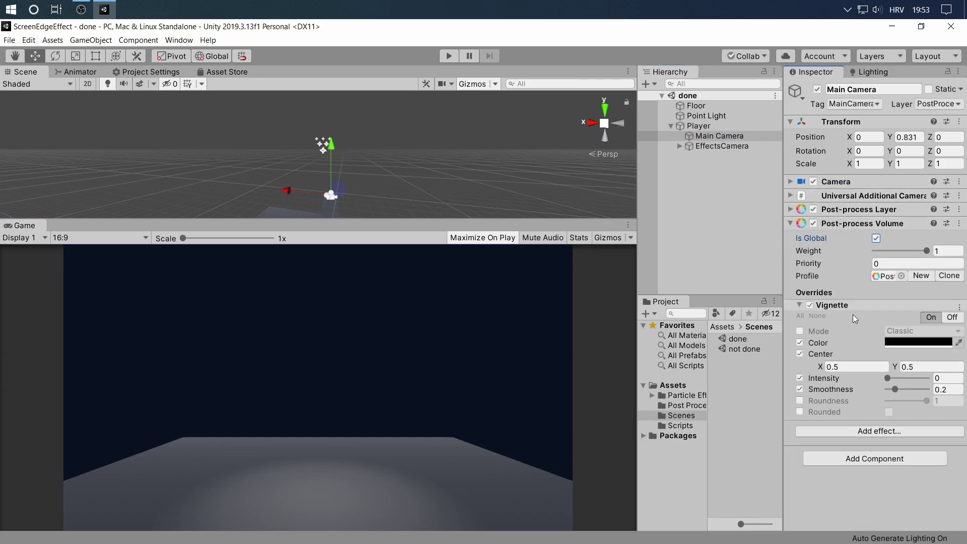
drag(889, 380, 920, 382)
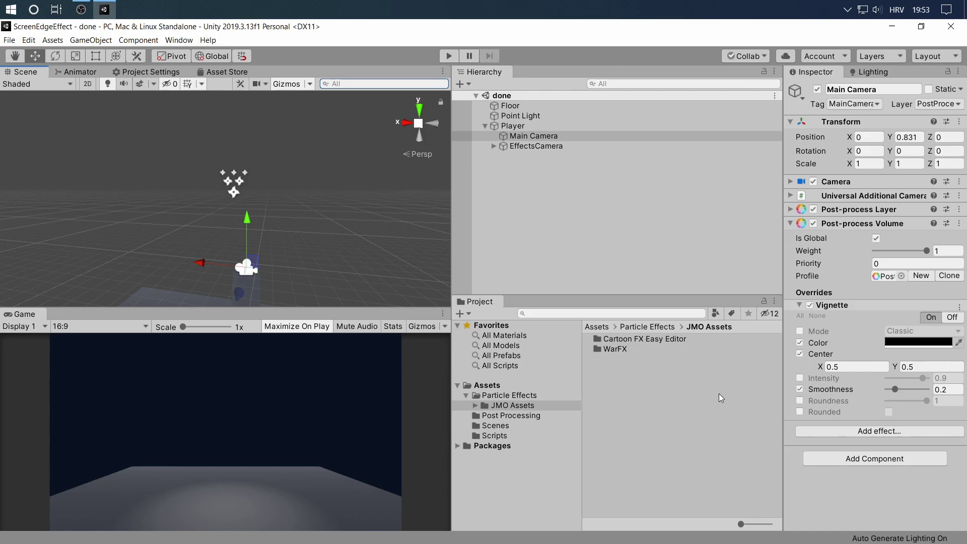
Step: Open the 'not done' scene from the Scenes folder
click(521, 424)
click(635, 338)
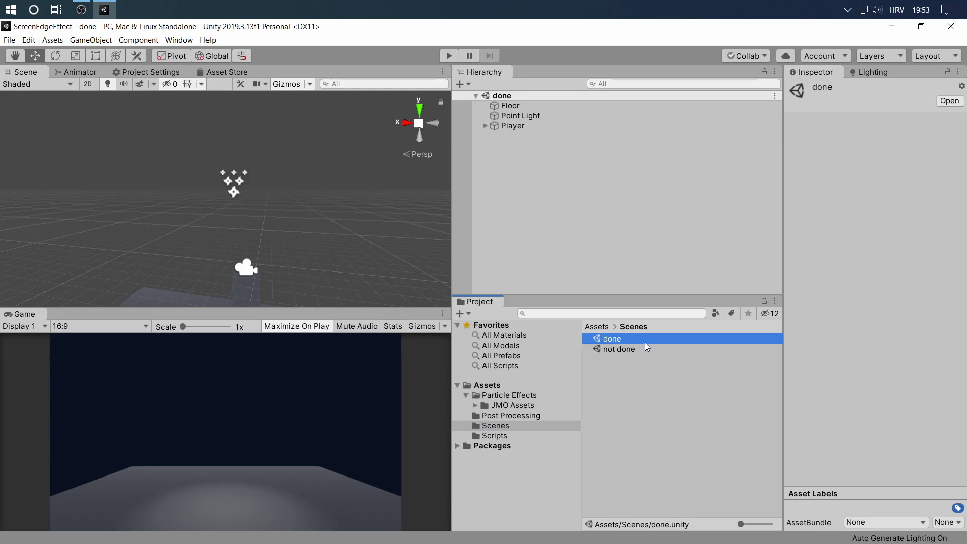
double_click(648, 349)
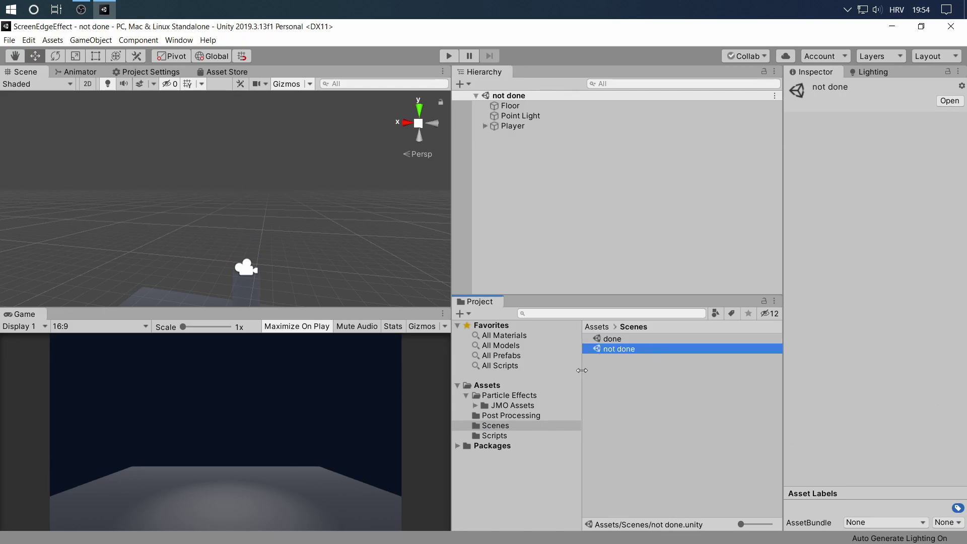
Step: Play-test the unfinished scene, then inspect the Player's Main Camera
drag(331, 306, 524, 186)
click(557, 126)
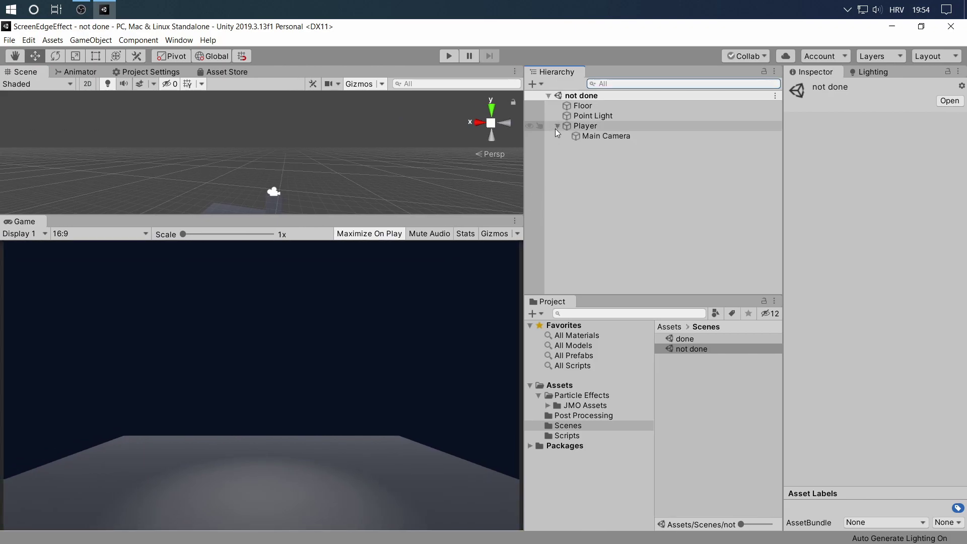
click(450, 57)
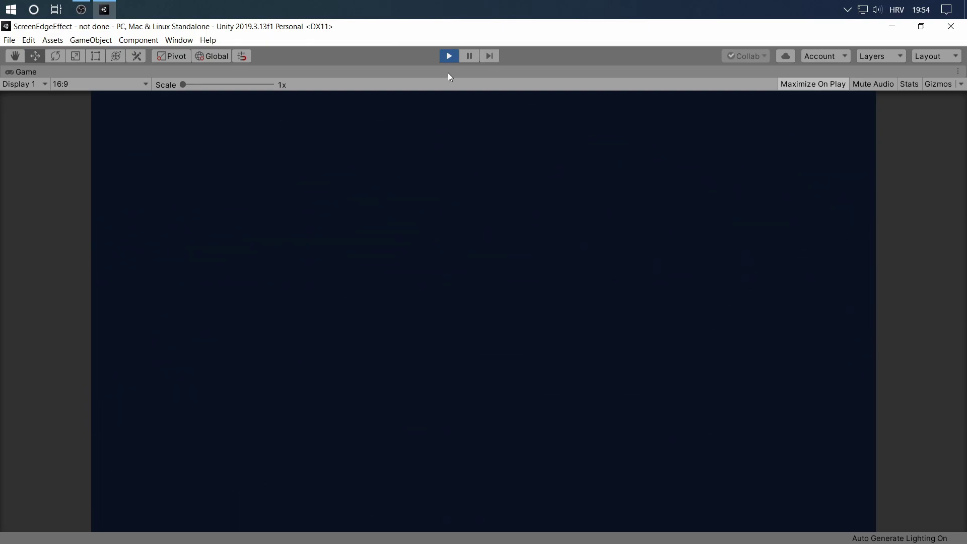
click(448, 56)
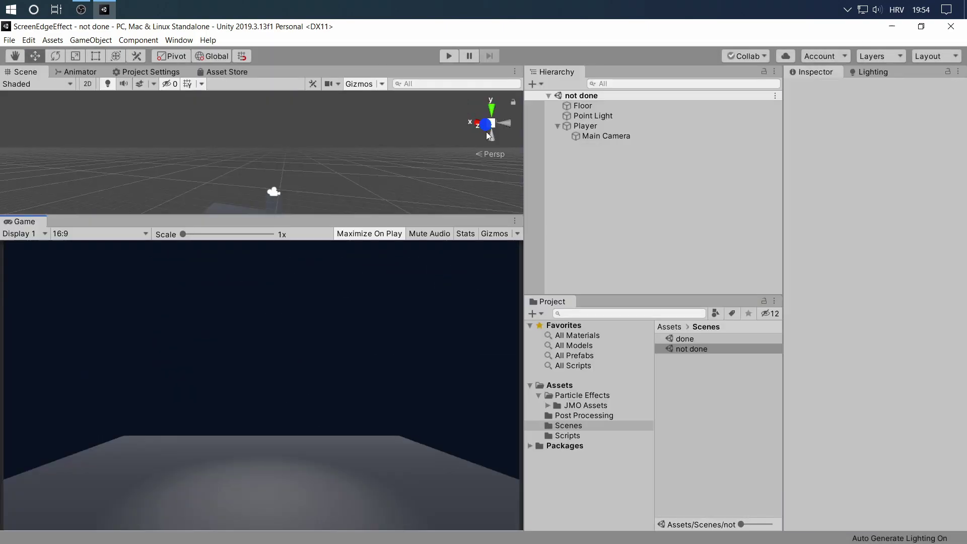
click(614, 136)
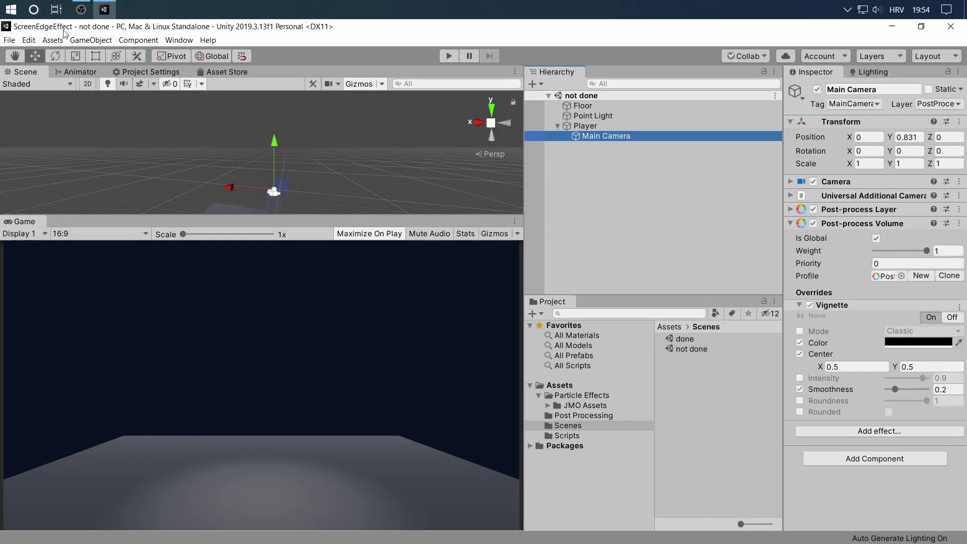
Step: Create a new camera under Player, reset to Main Camera's position (Y 0.8309)
click(91, 40)
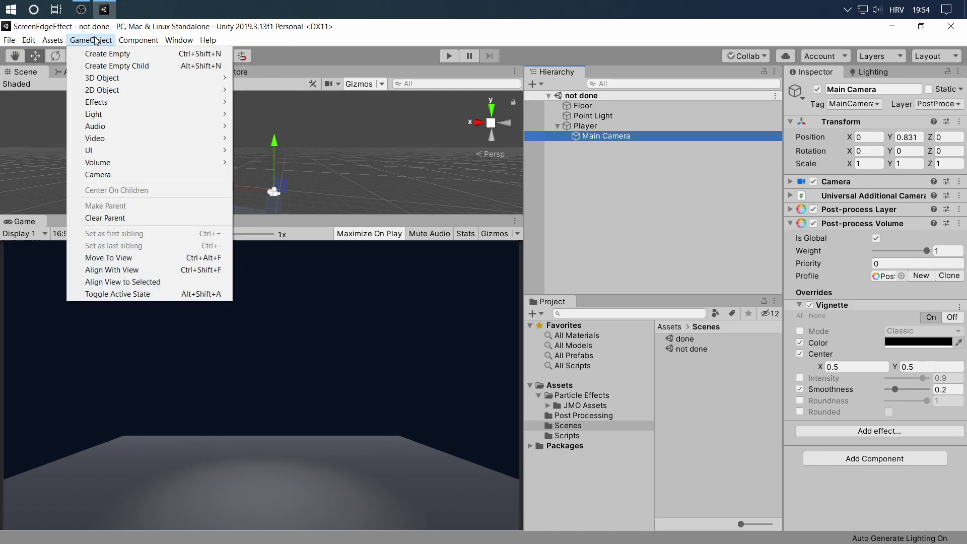
click(195, 175)
drag(599, 147, 605, 131)
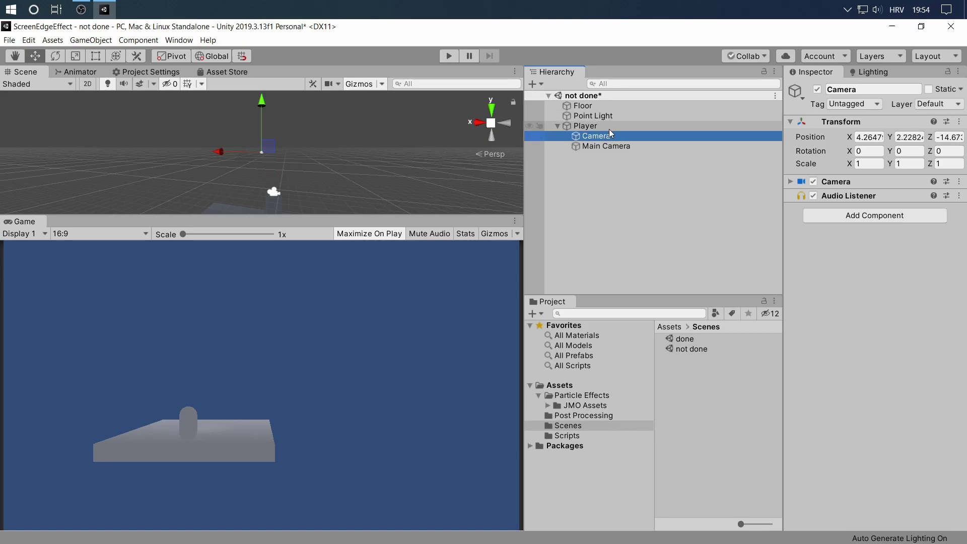
click(959, 121)
click(851, 129)
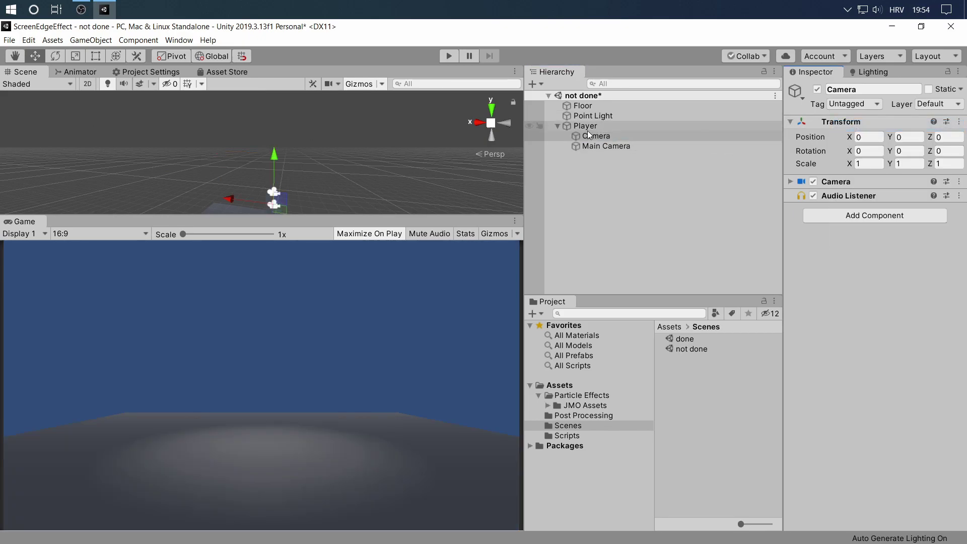
drag(589, 132, 630, 130)
click(958, 122)
click(855, 126)
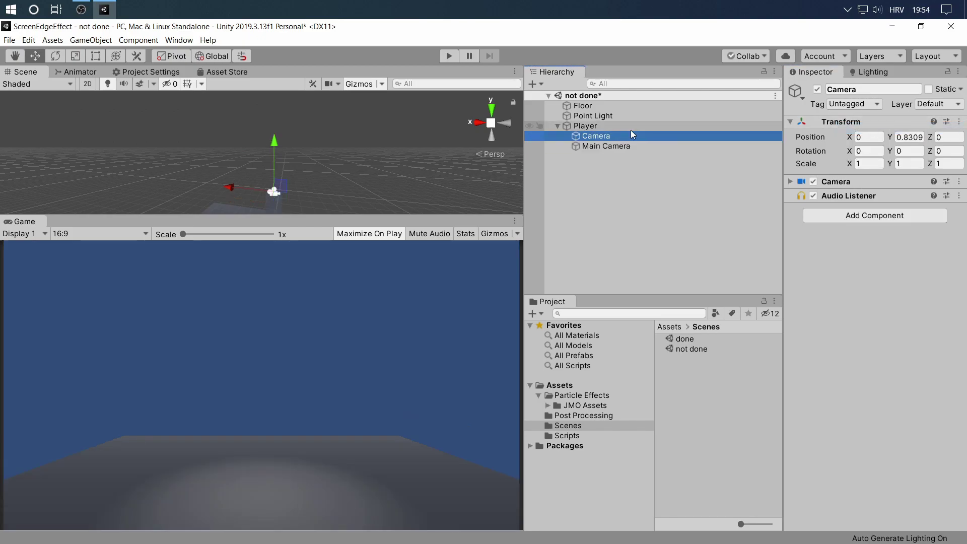
Step: Rename the new camera to 'Effects Camera'
click(637, 145)
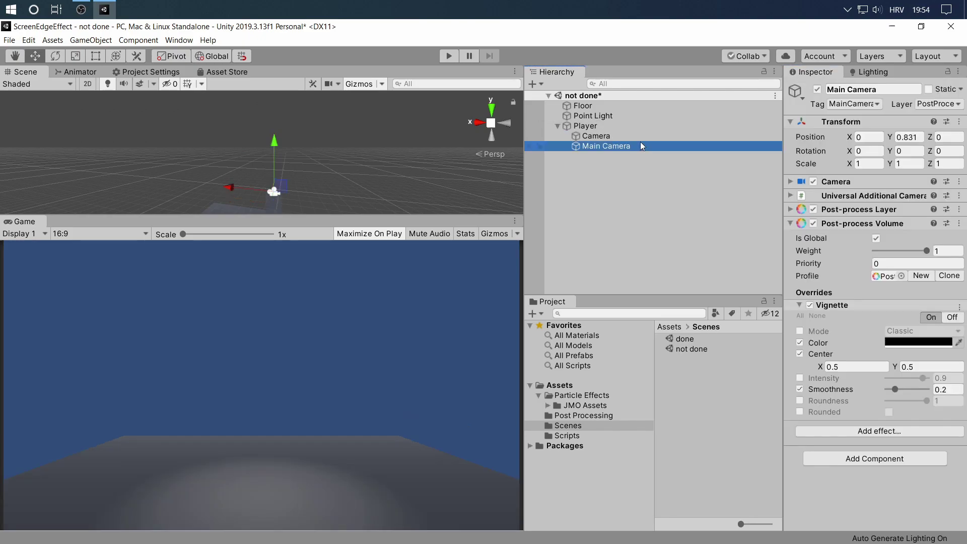
click(640, 135)
click(639, 135)
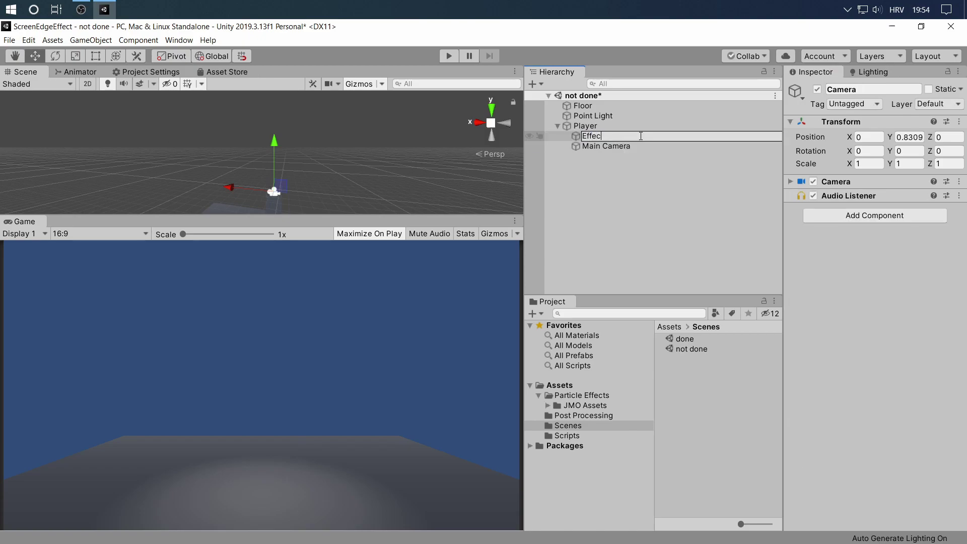
key(Return)
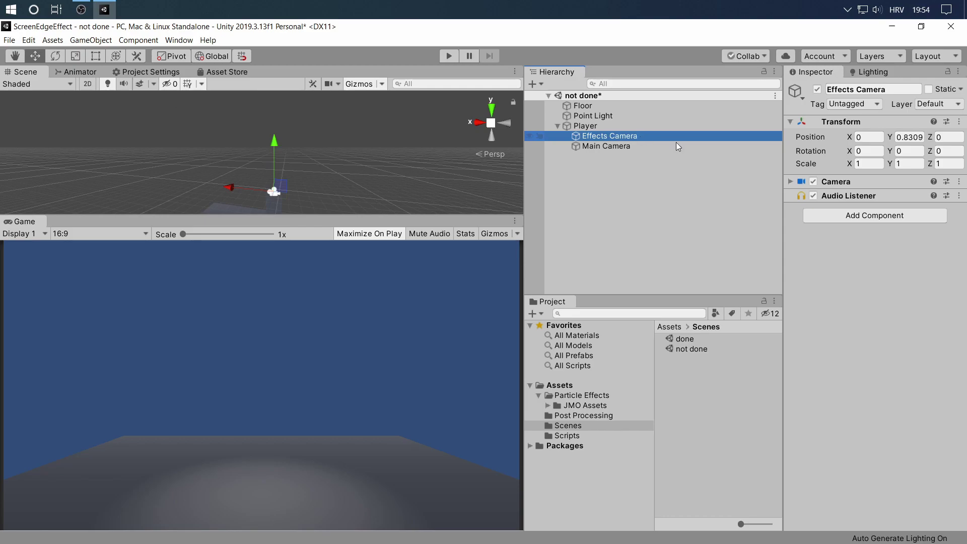
click(843, 177)
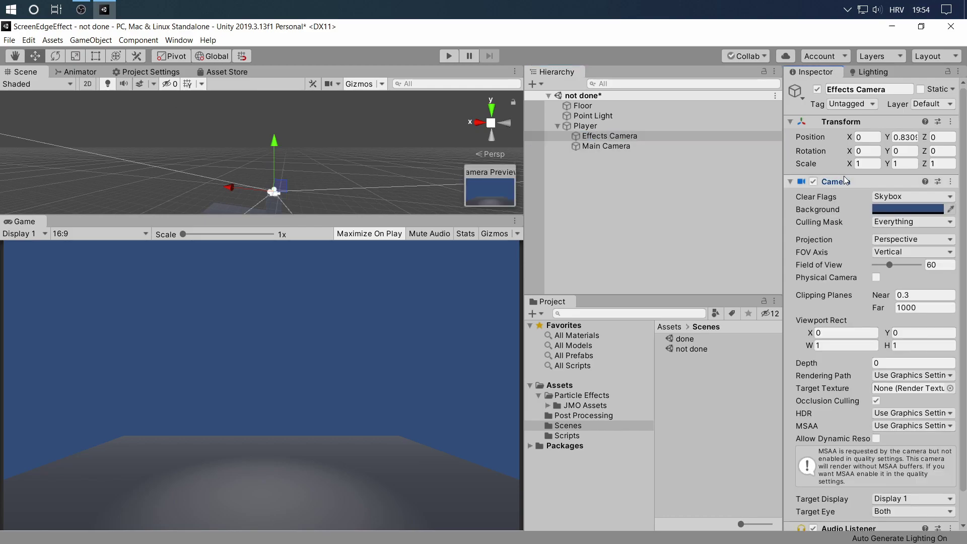
Step: Set the Effects Camera's Clear Flags to Depth only
drag(783, 160, 719, 162)
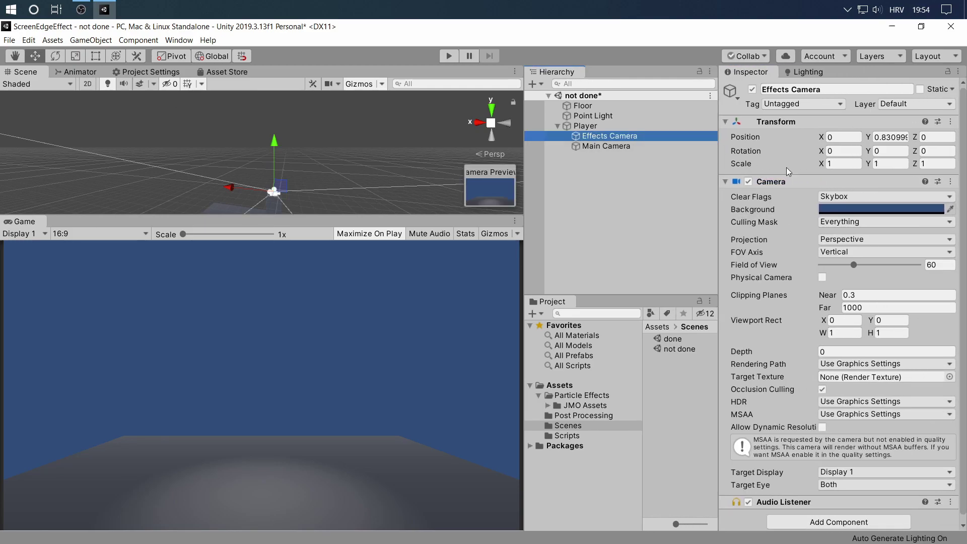
click(838, 197)
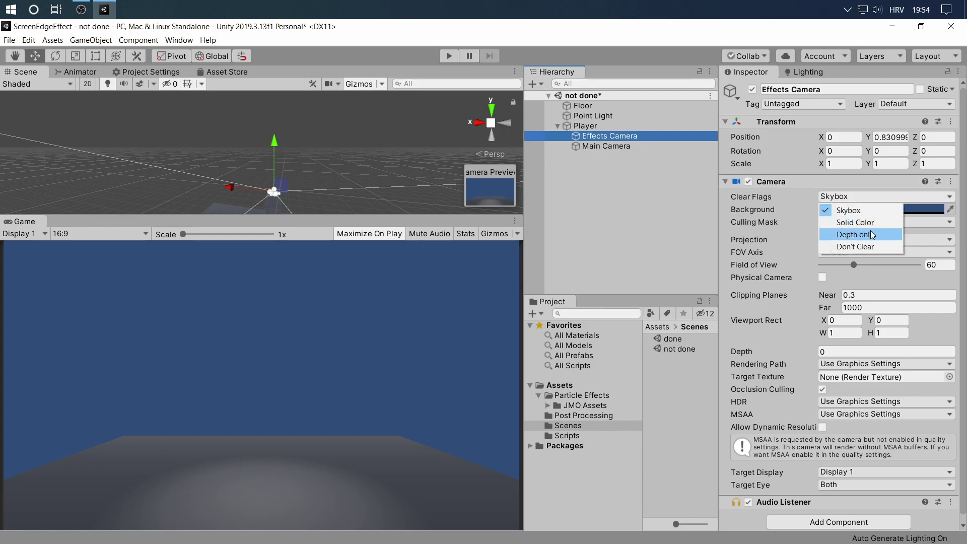
click(872, 235)
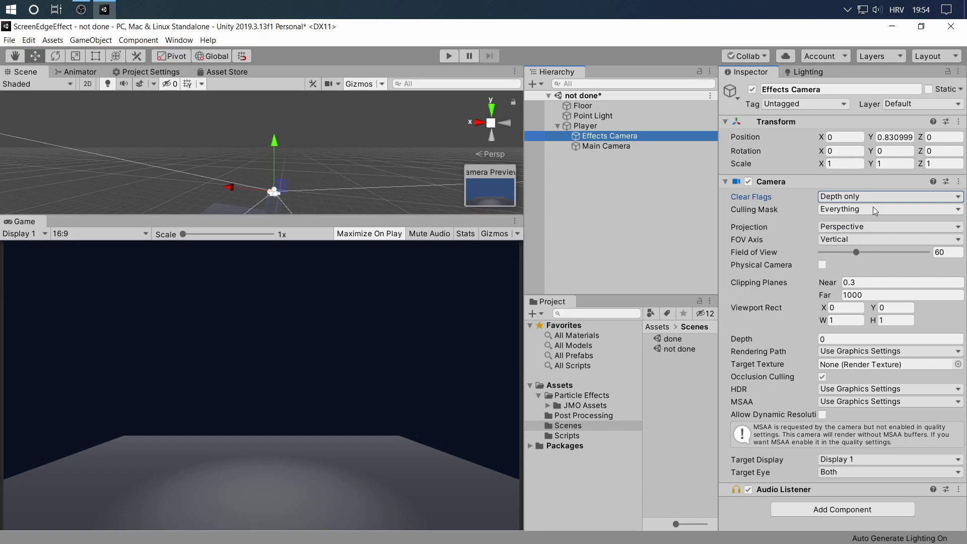
click(904, 106)
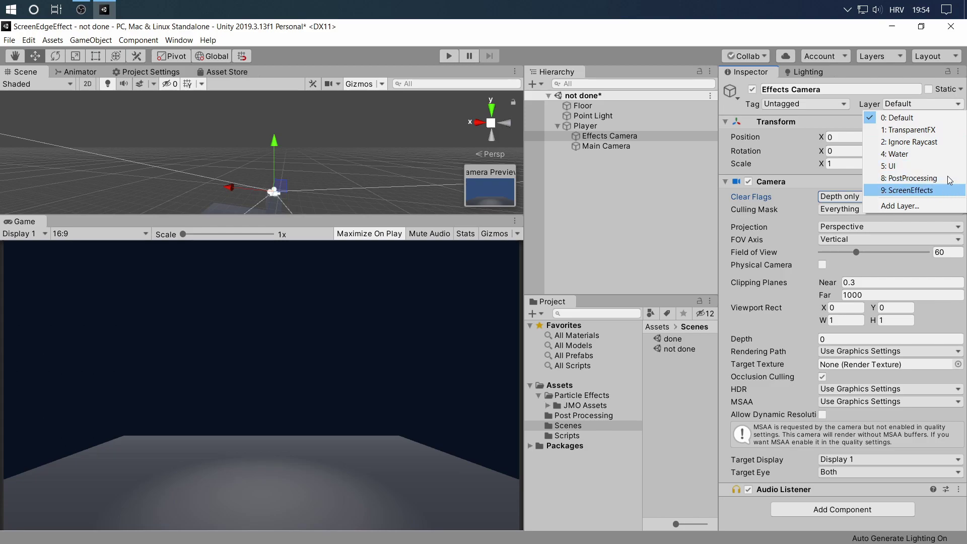
click(906, 105)
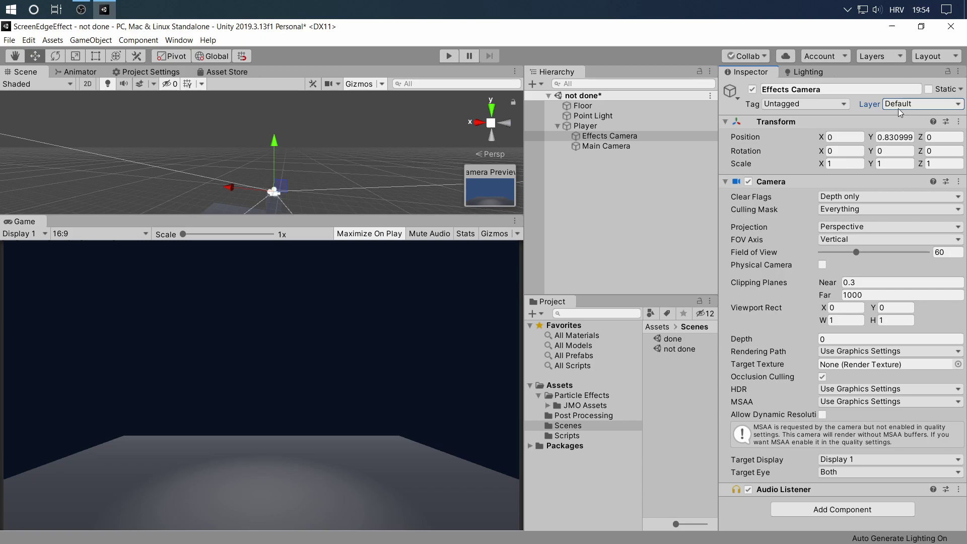
Step: Limit the Effects Camera's Culling Mask to the ScreenEffects layer only
click(835, 210)
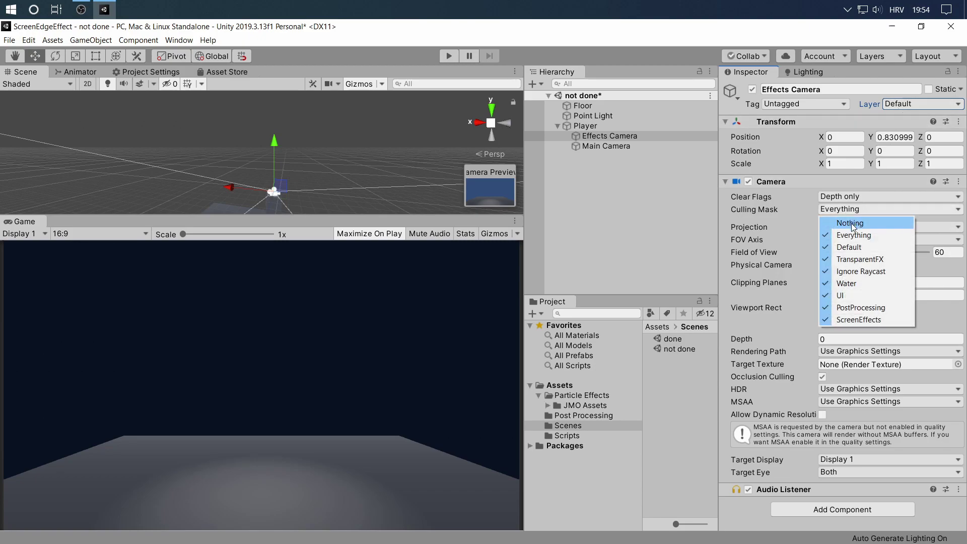
click(851, 222)
click(848, 211)
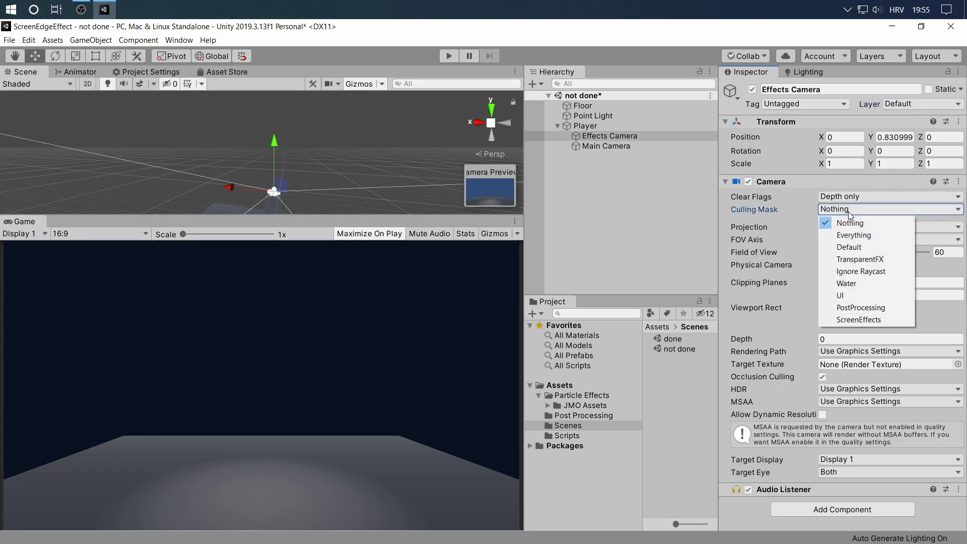
click(886, 317)
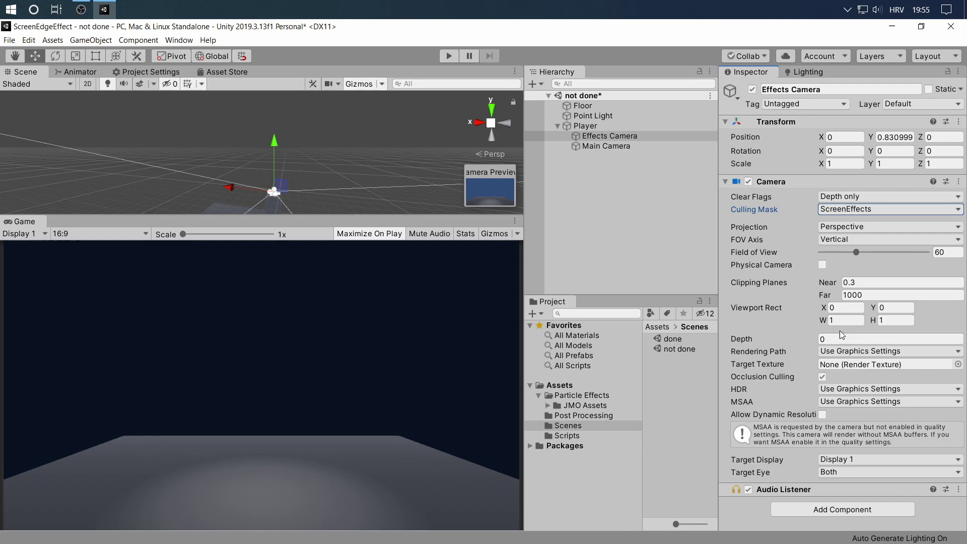
Step: Set the Effects Camera's depth to 1, above Main Camera's -1
click(821, 339)
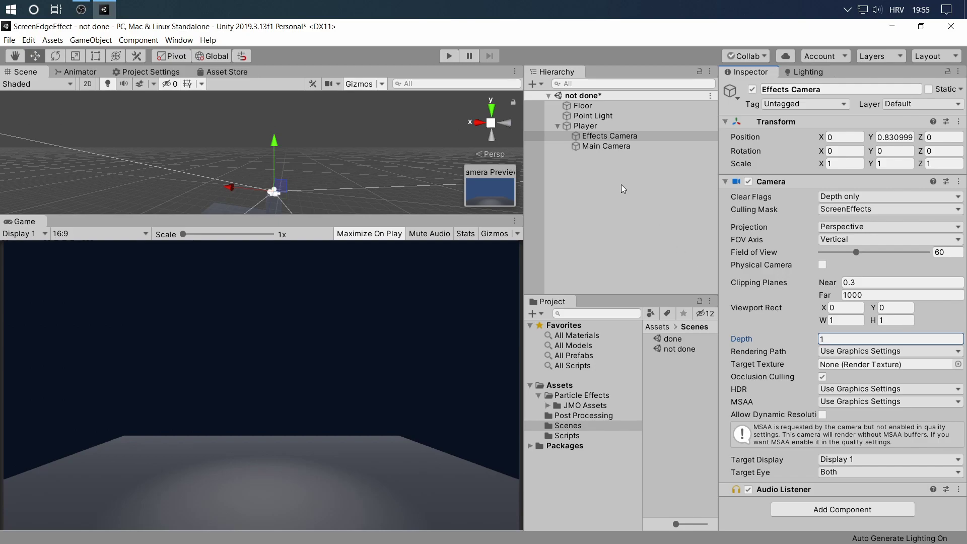
click(606, 146)
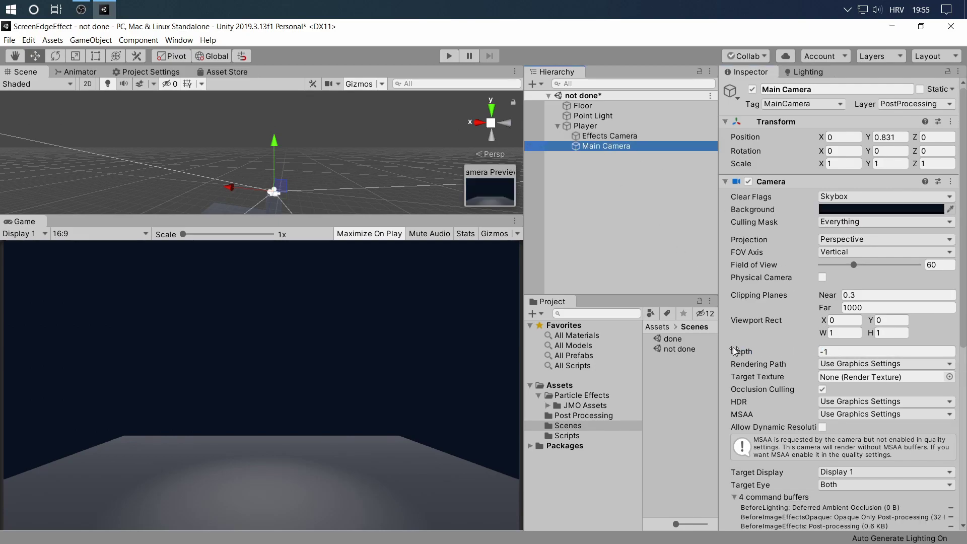
click(637, 135)
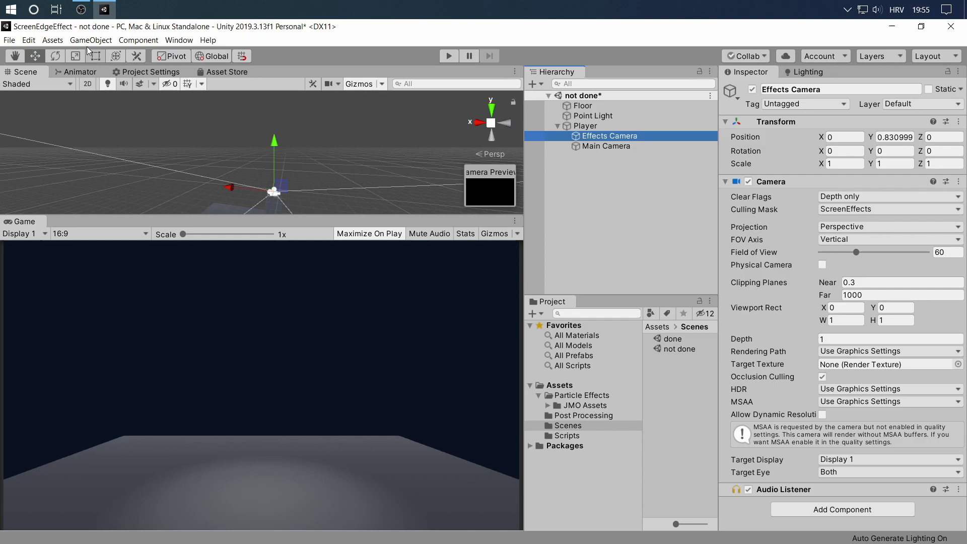
Step: Add the WFX_SmokeGrenade Additive prefab from JMO Assets > WarFX > _Effects > Smoke to the scene
click(599, 407)
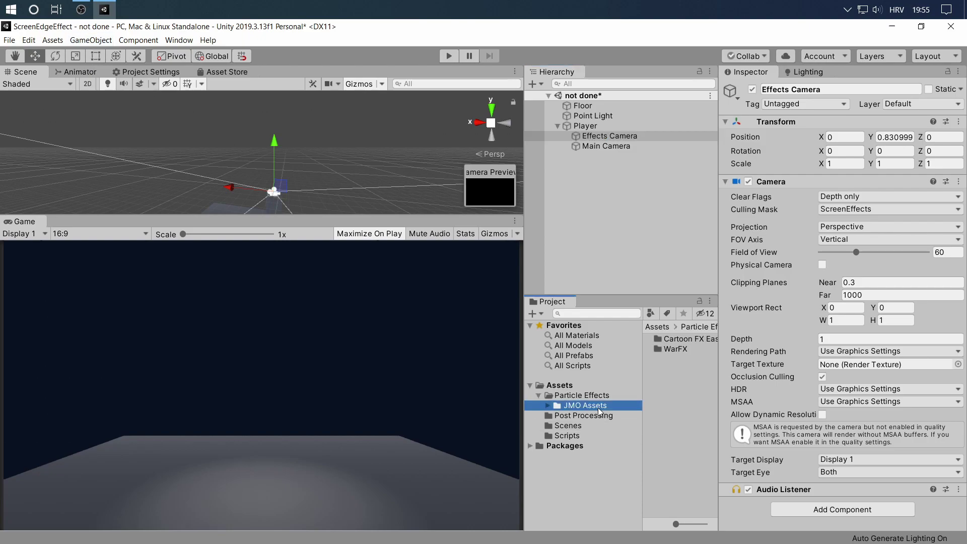
drag(525, 277, 436, 277)
double_click(603, 350)
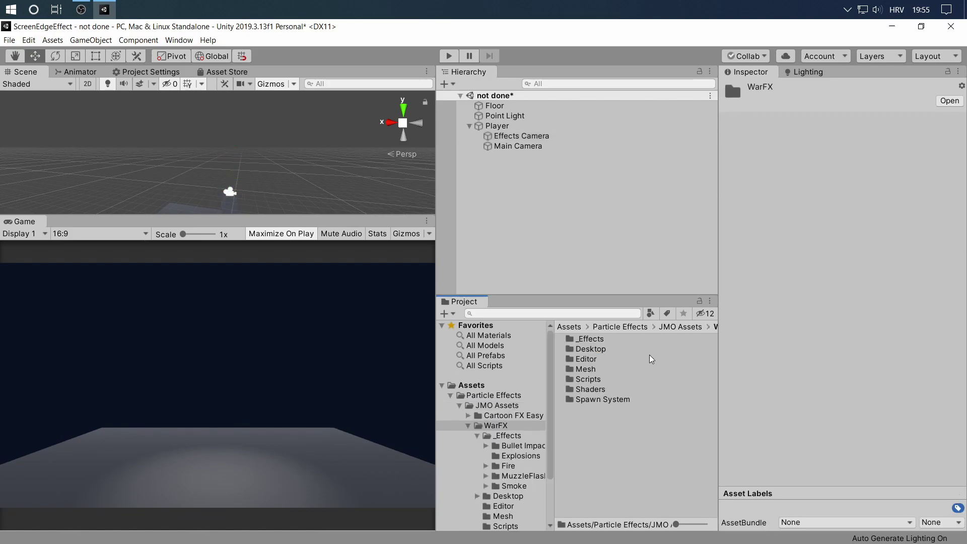
double_click(590, 339)
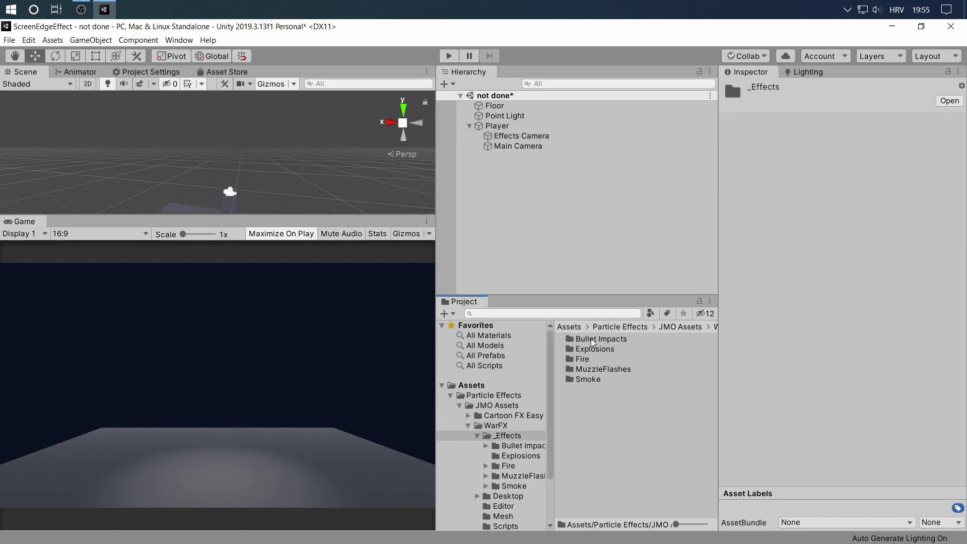
double_click(588, 380)
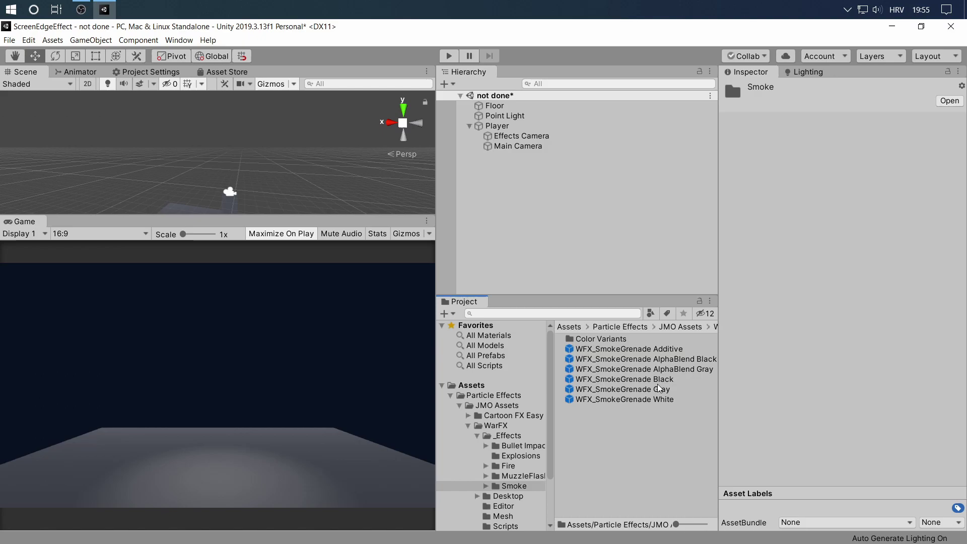
click(641, 351)
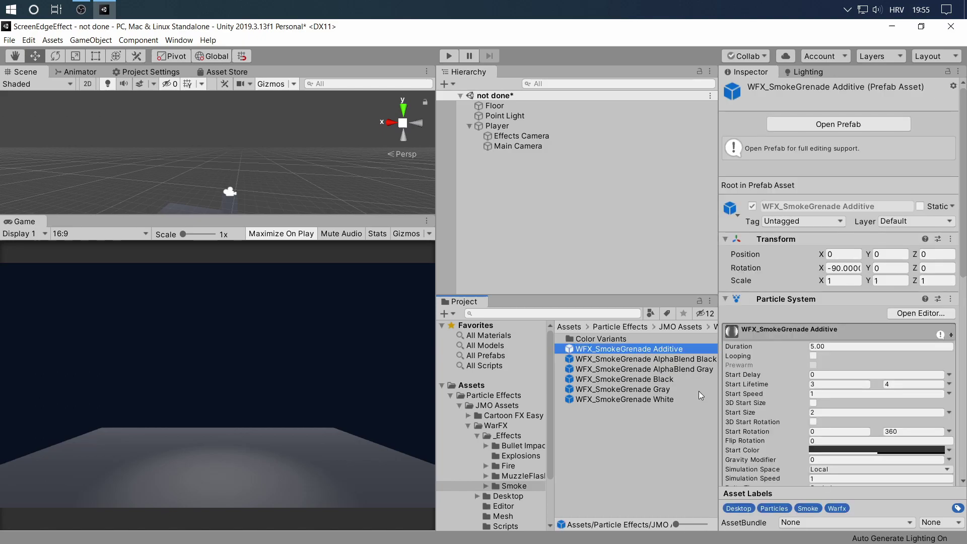
drag(663, 348, 498, 165)
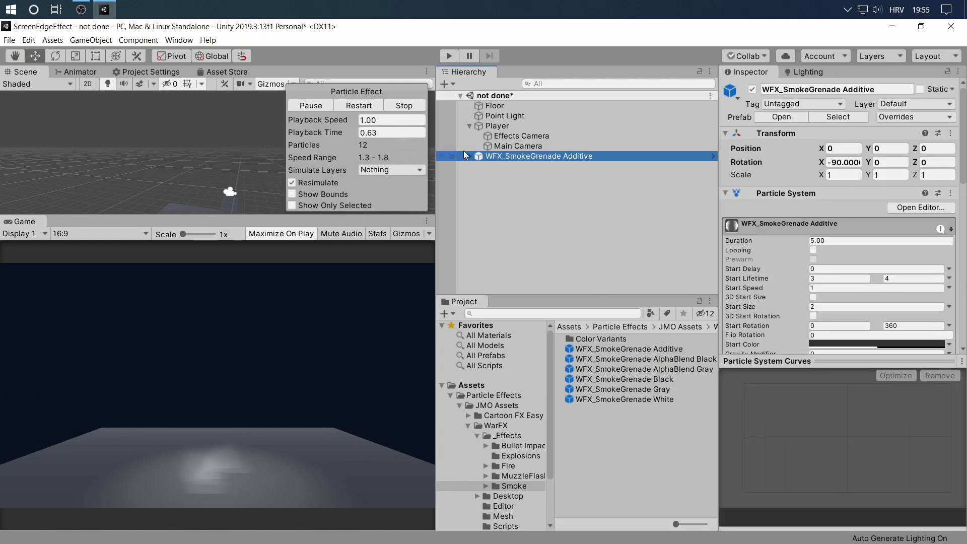
Step: Unpack the grenade prefab, move its Smoke child under Effects Camera, delete the leftover root
click(469, 156)
click(490, 164)
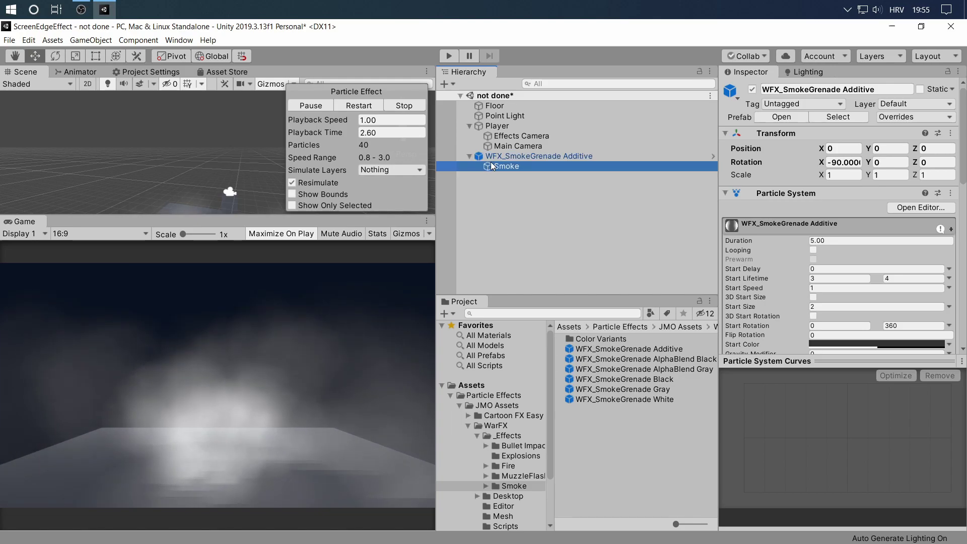
right_click(503, 158)
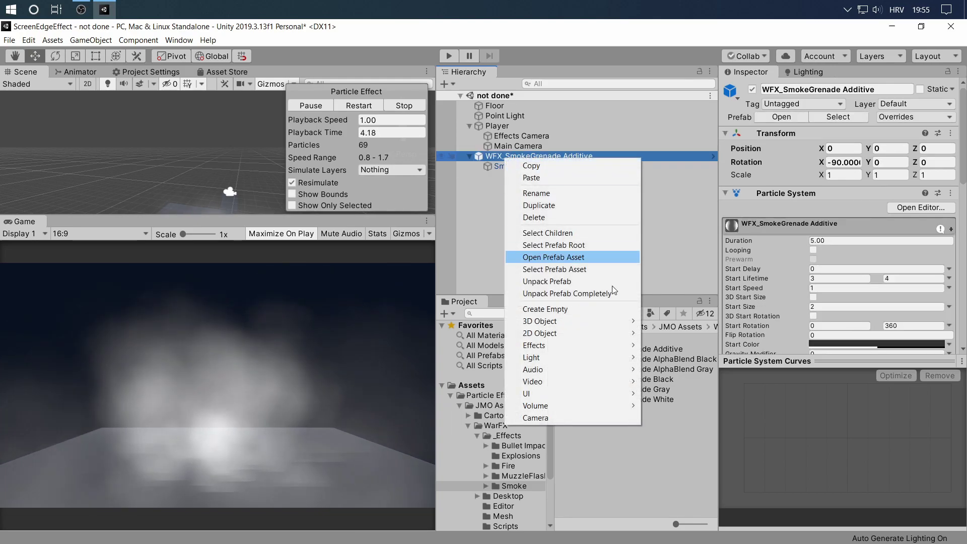
click(570, 280)
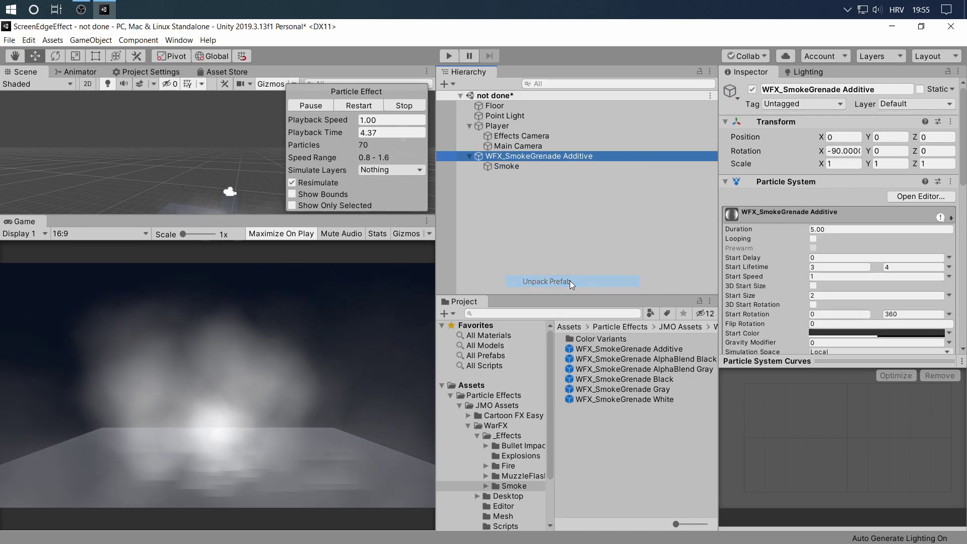
click(510, 156)
drag(506, 166, 514, 138)
click(528, 167)
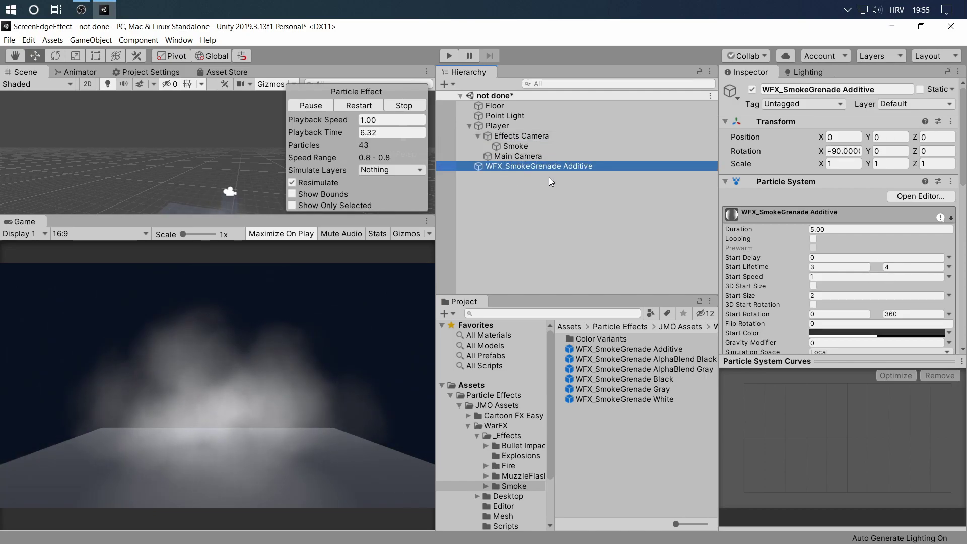
key(Delete)
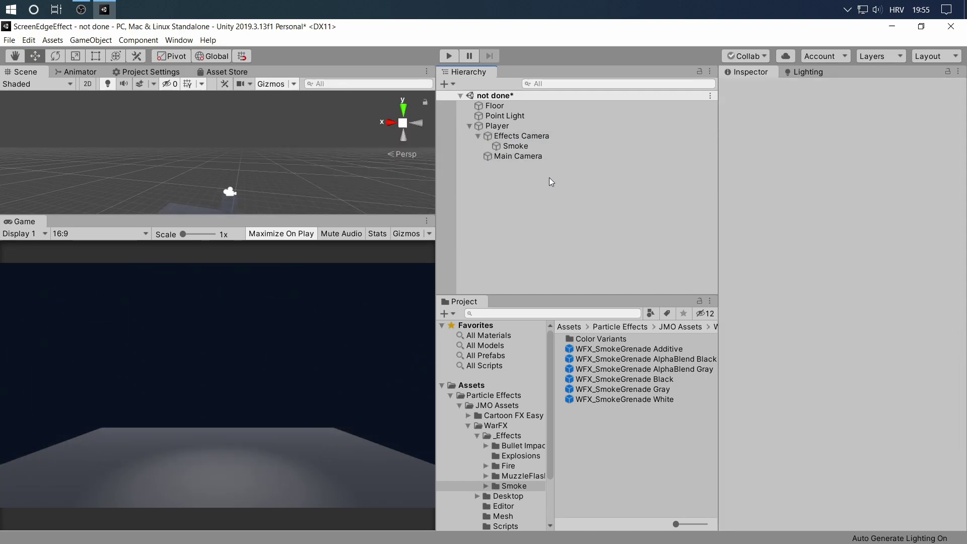
Step: Enable Looping on the Smoke particle system and expand its Shape module
click(554, 146)
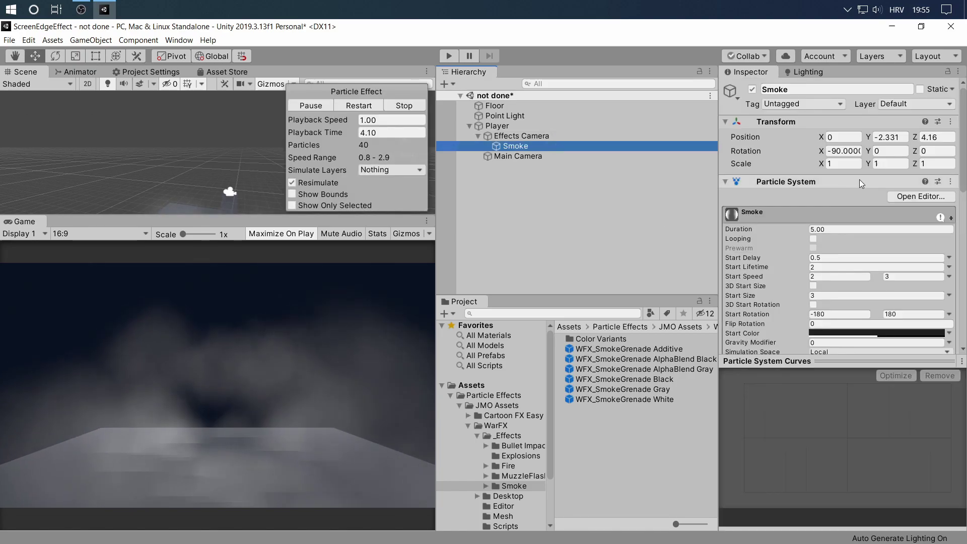
click(813, 238)
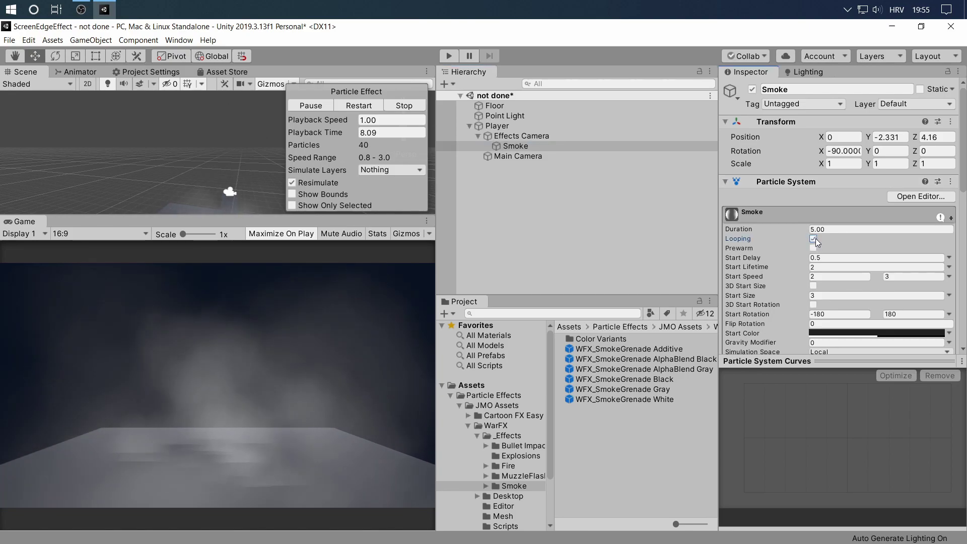
scroll(852, 280, down, 10)
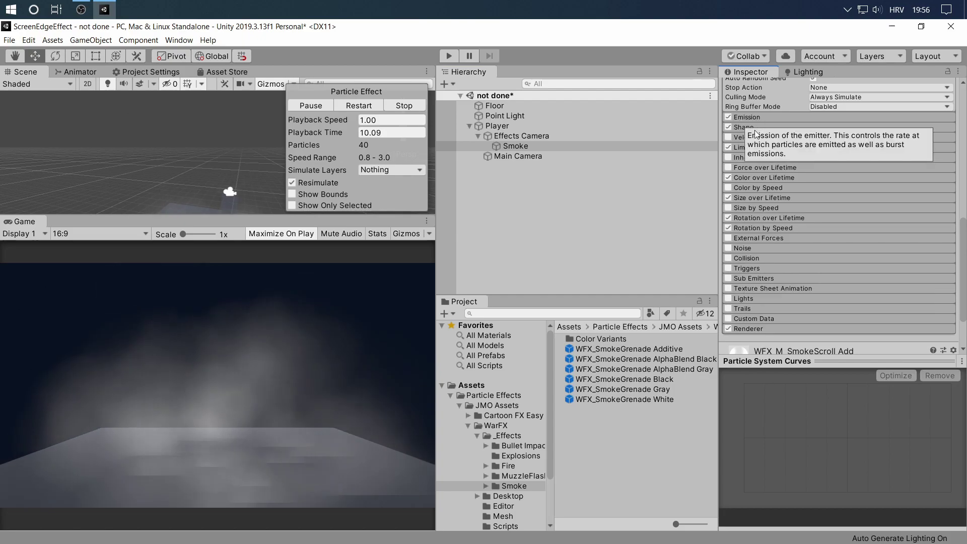
click(735, 126)
Step: Change the Smoke emitter's shape from Hemisphere to Edge
click(856, 140)
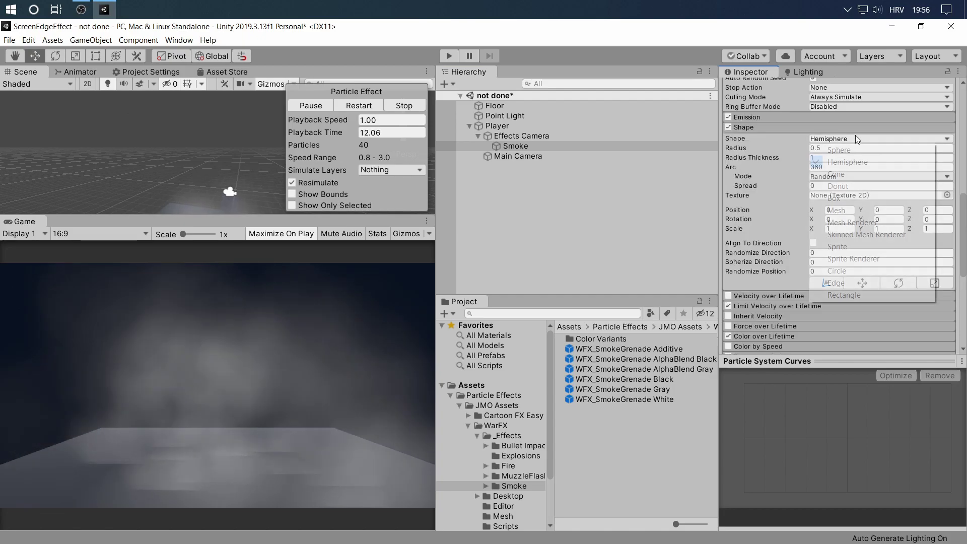
click(865, 284)
click(518, 145)
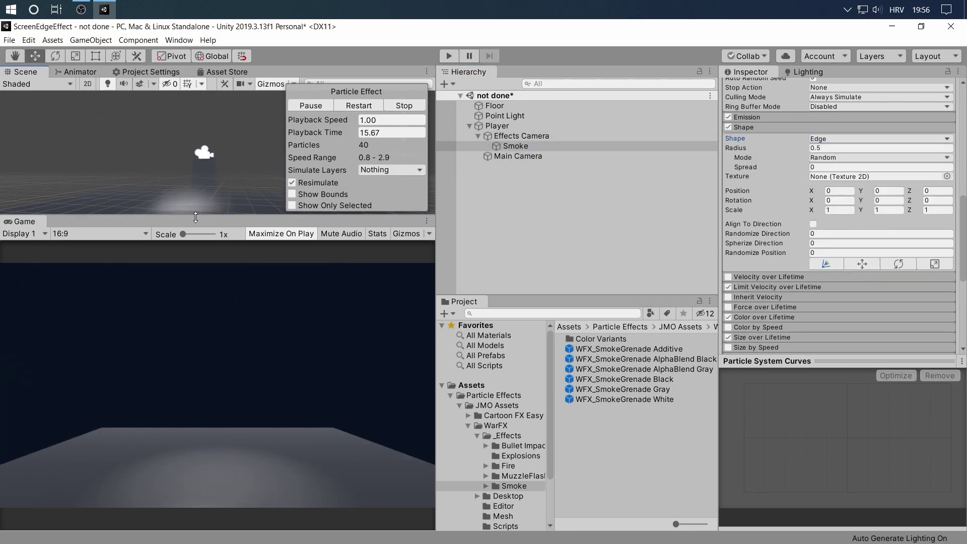
drag(195, 217, 527, 176)
mouse_move(401, 161)
alt+mouse_down()
mouse_move(453, 166)
mouse_move(413, 171)
alt+mouse_up()
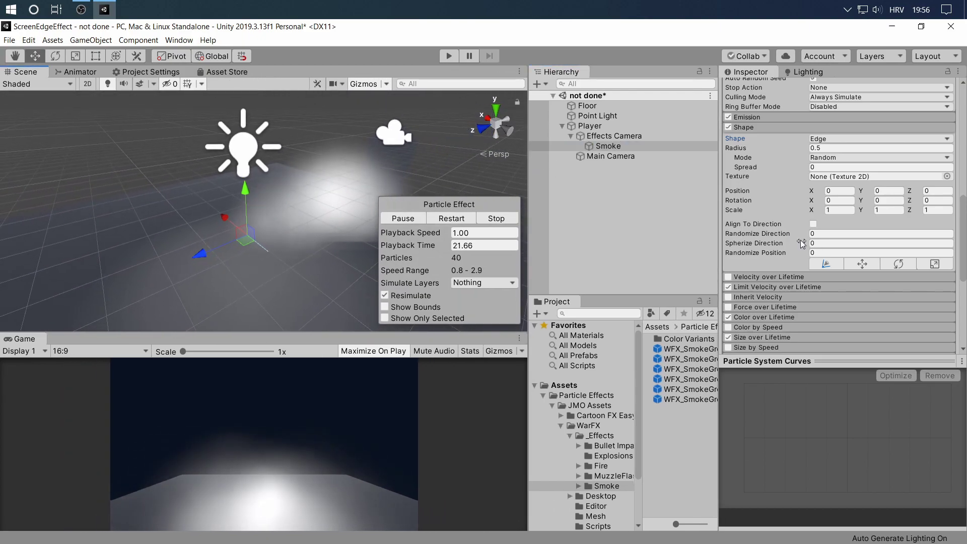
Step: Set the Edge shape's Rotation X to 90 so the smoke rises upward
click(844, 199)
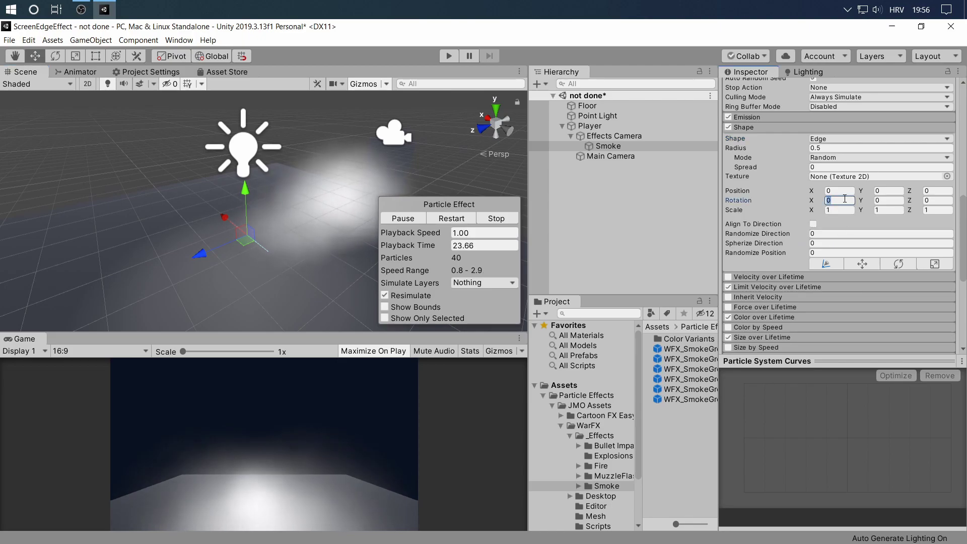
text(-9)
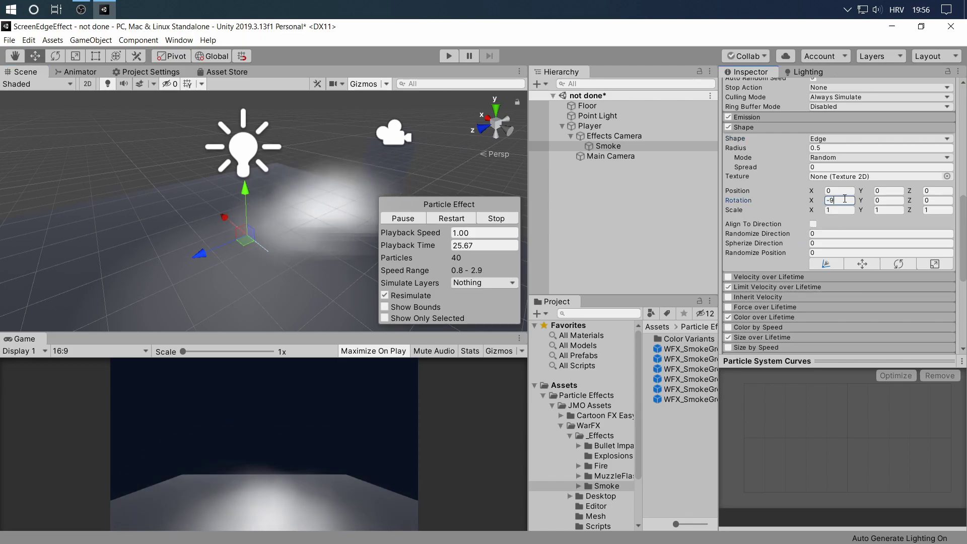
key(BackSpace)
key(BackSpace)
text(90)
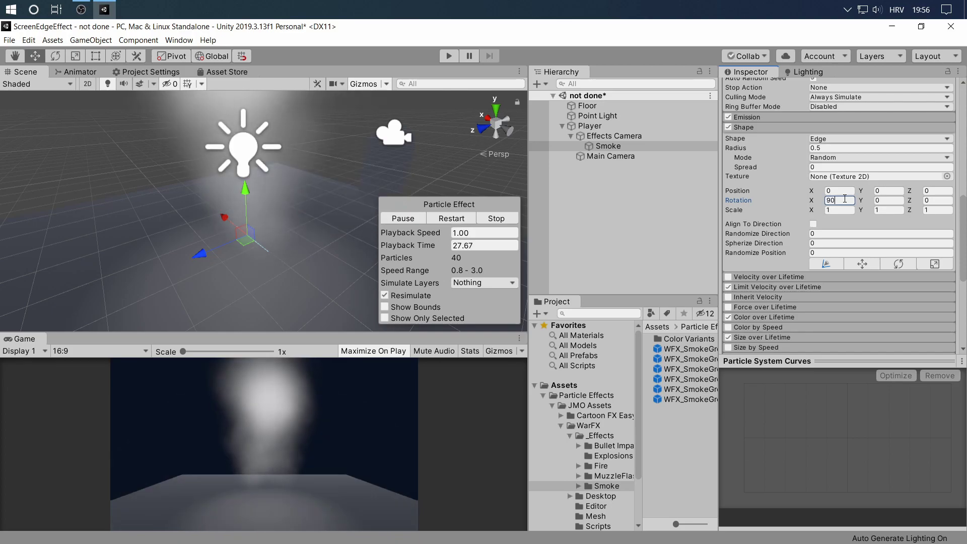
alt+drag(322, 196, 444, 148)
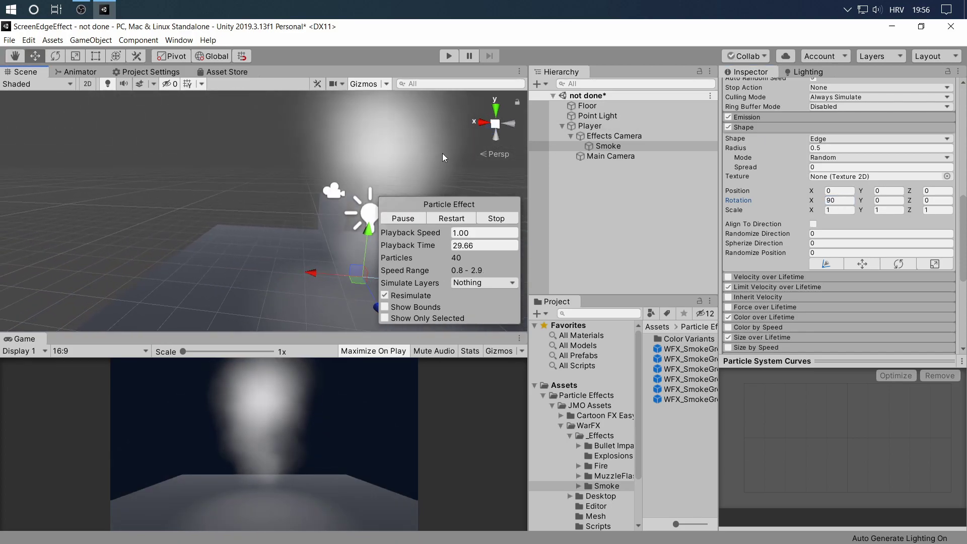
alt+drag(443, 158, 523, 161)
scroll(867, 181, up, 10)
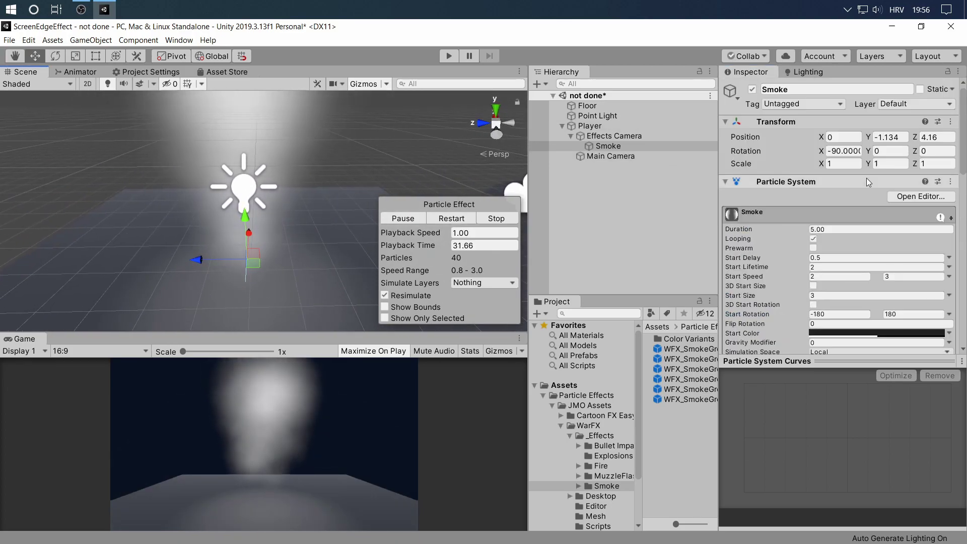
Step: Put Smoke on the ScreenEffects layer and move it forward to Position Z 2.28
click(898, 104)
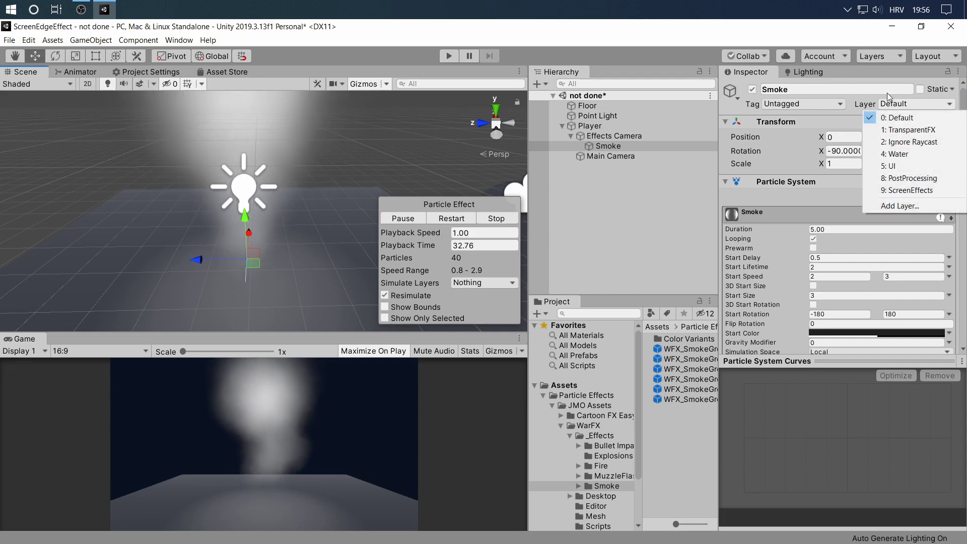
click(933, 190)
alt+drag(428, 171, 305, 186)
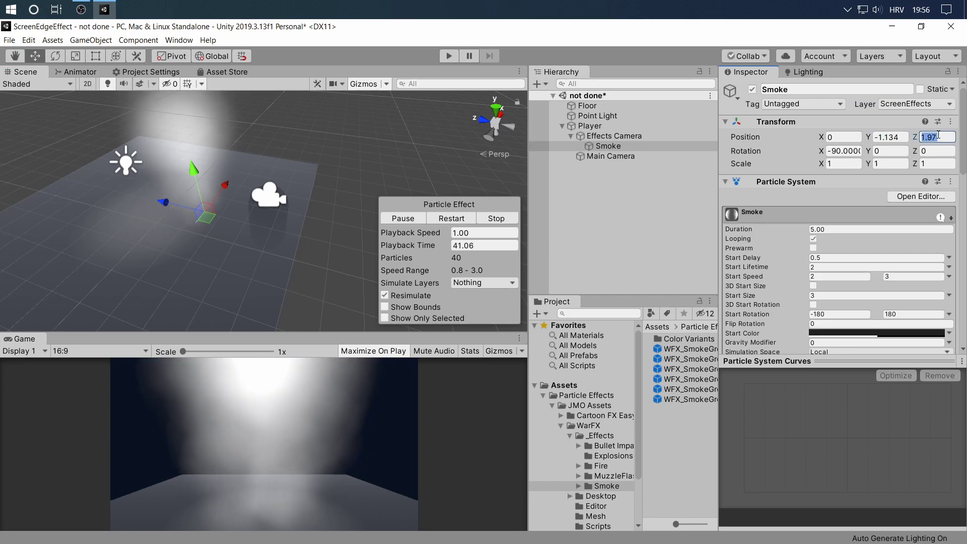
text(0.07)
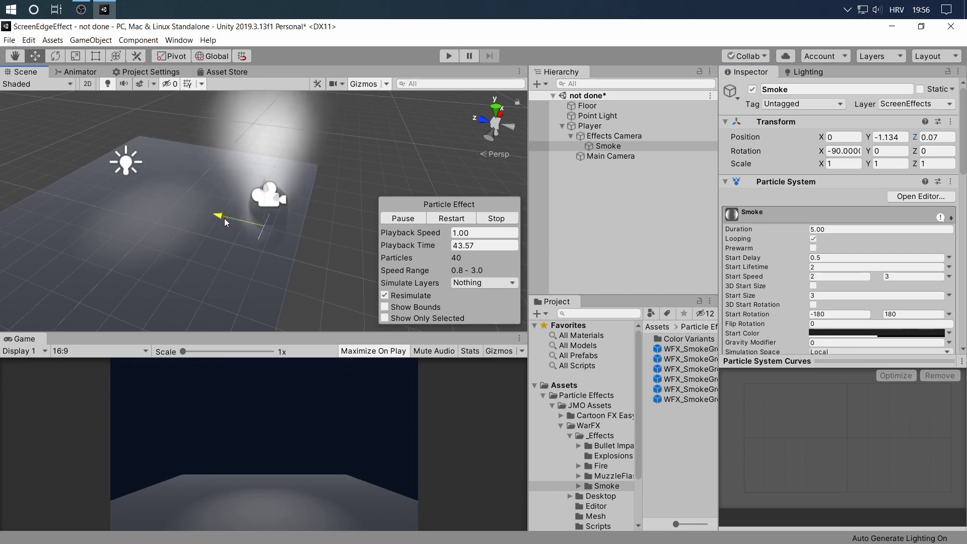
drag(225, 218, 159, 189)
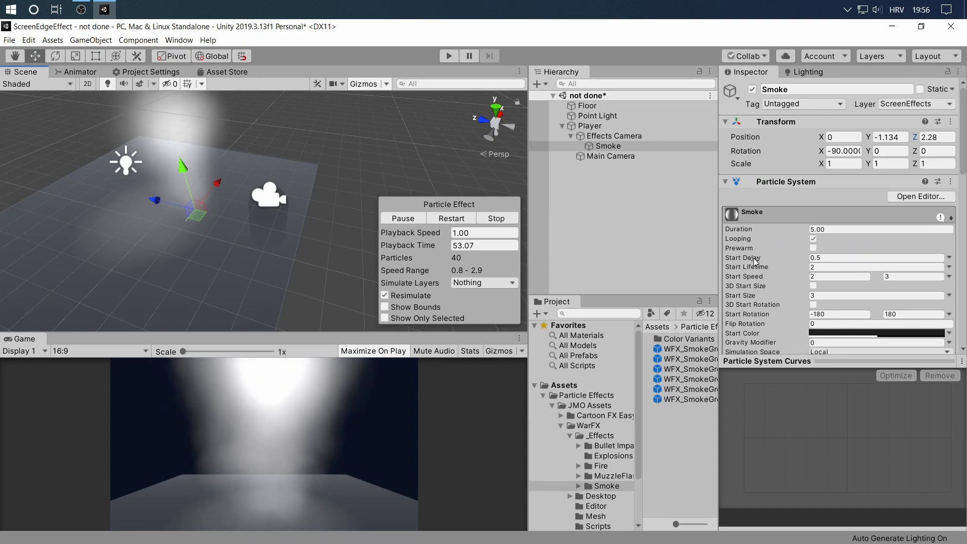
Step: Widen the Smoke emitter's Shape radius, setting it to 2
scroll(828, 280, down, 10)
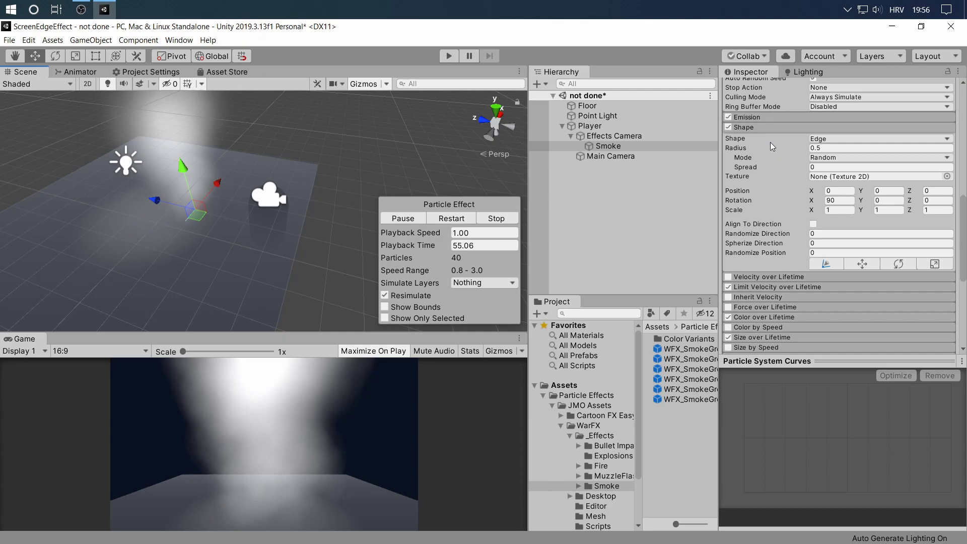
click(741, 149)
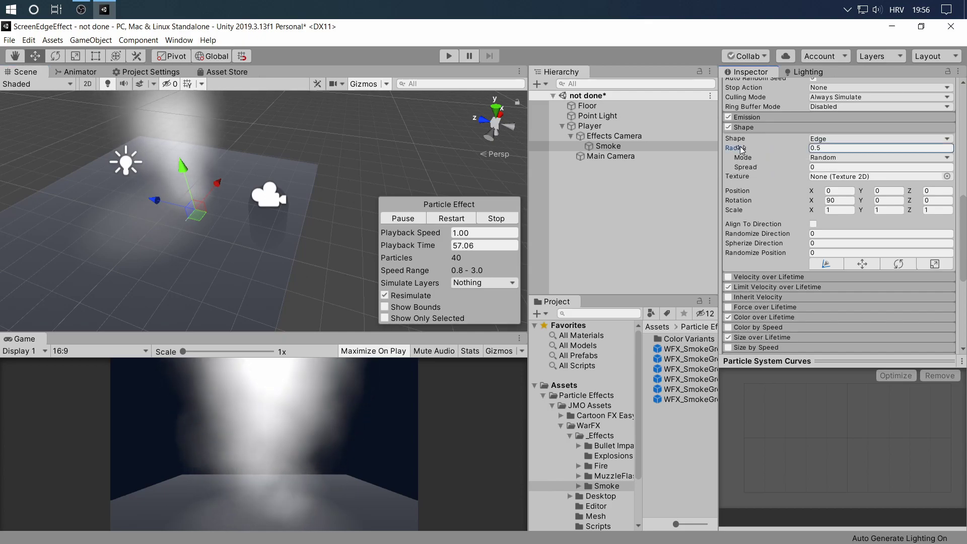
drag(745, 149, 780, 148)
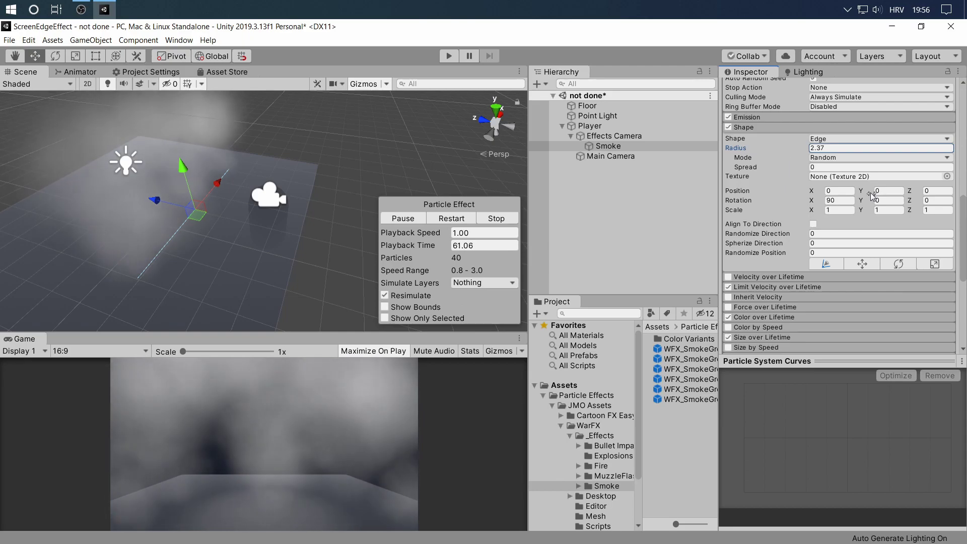
scroll(870, 193, up, 10)
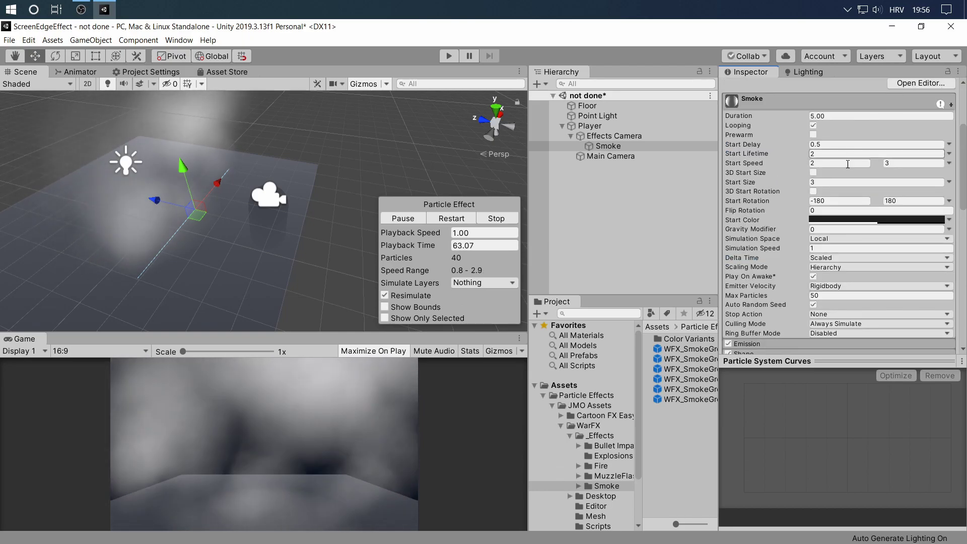
scroll(855, 187, down, 10)
double_click(835, 147)
text(2)
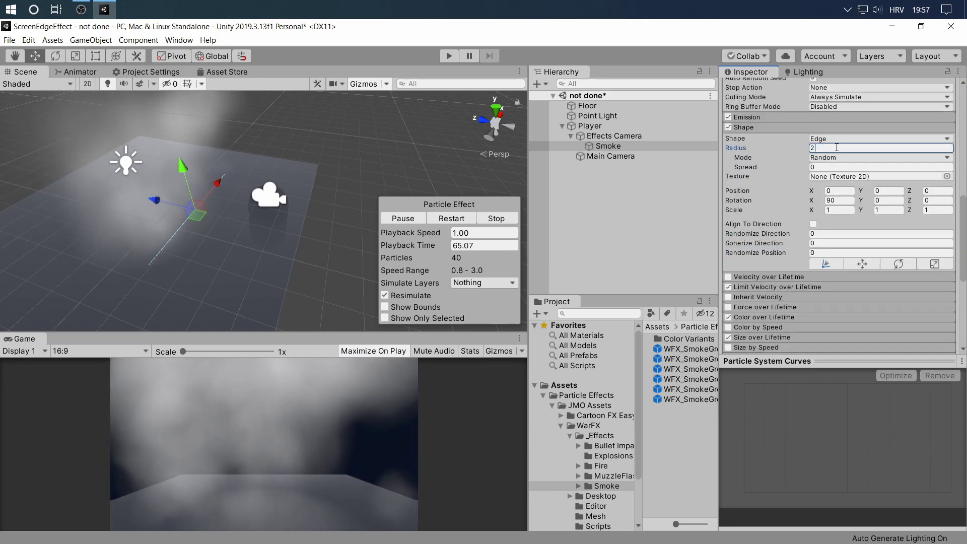
Step: Set Smoke's Start Speed to 0.5–2 and Start Lifetime to 1
scroll(844, 181, up, 10)
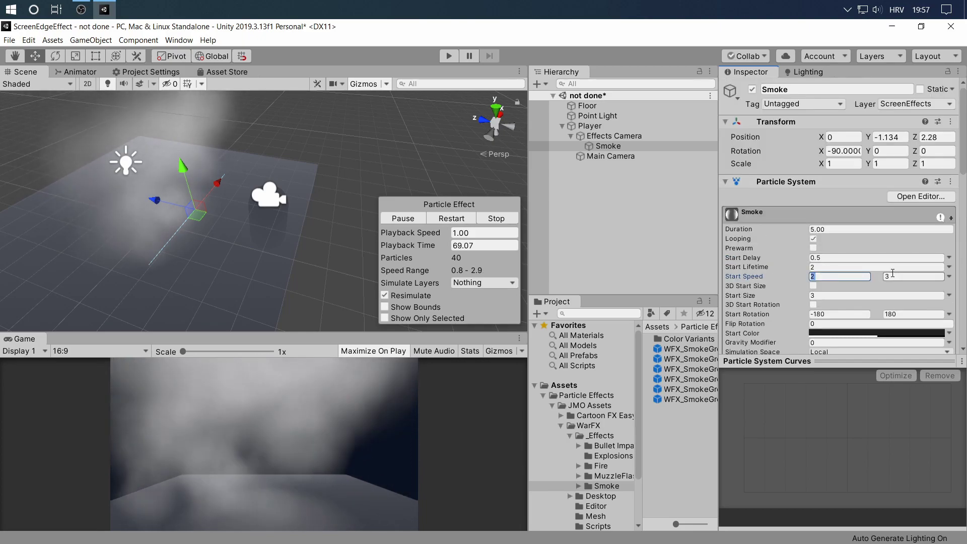
text(0,5)
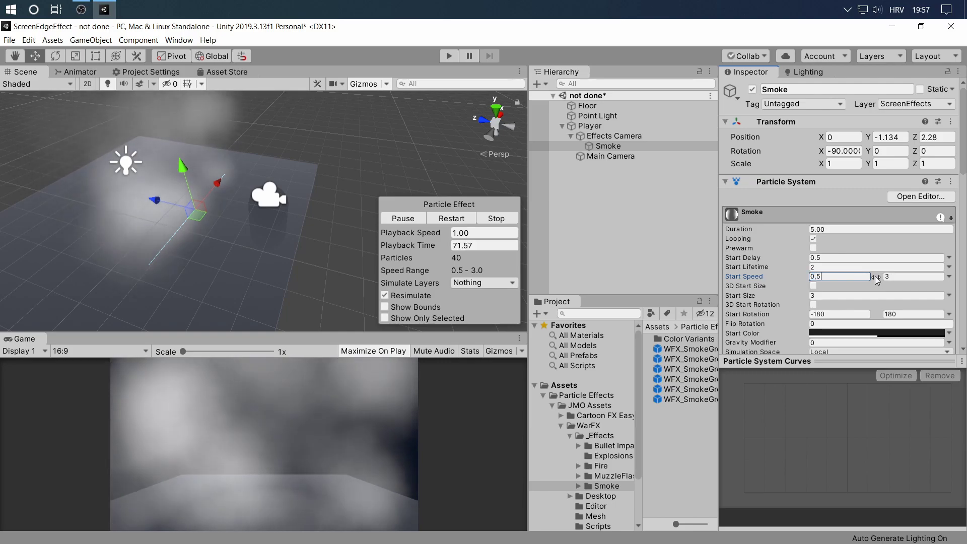
key(Tab)
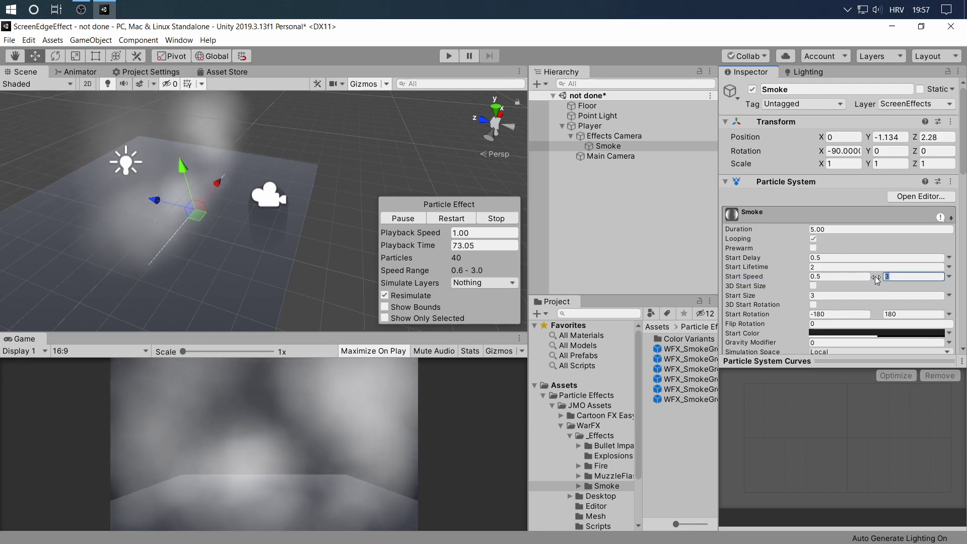
text(2)
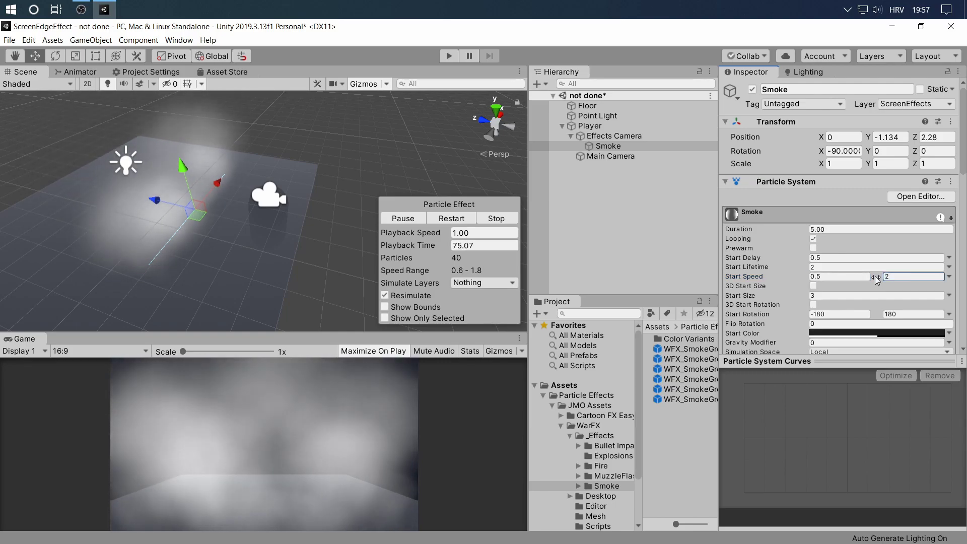
click(833, 267)
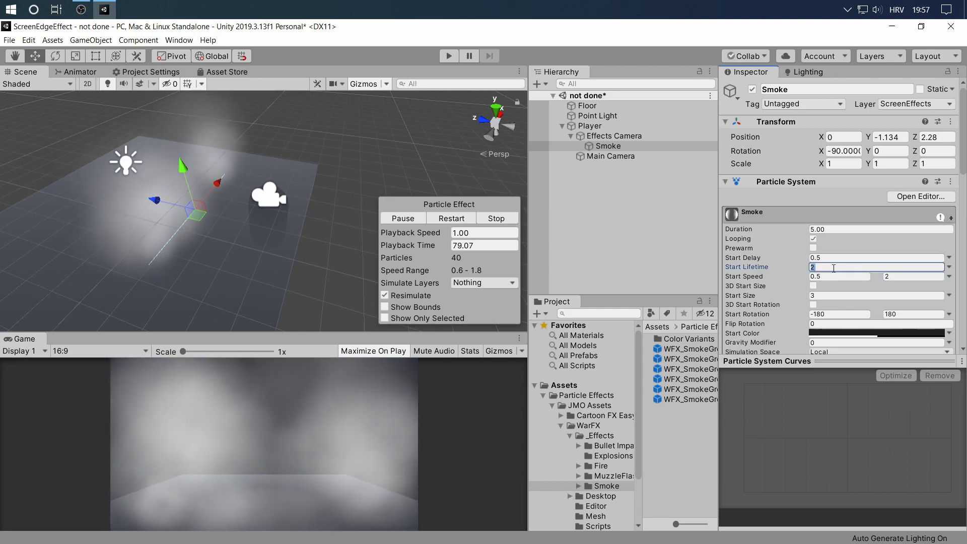
text(1)
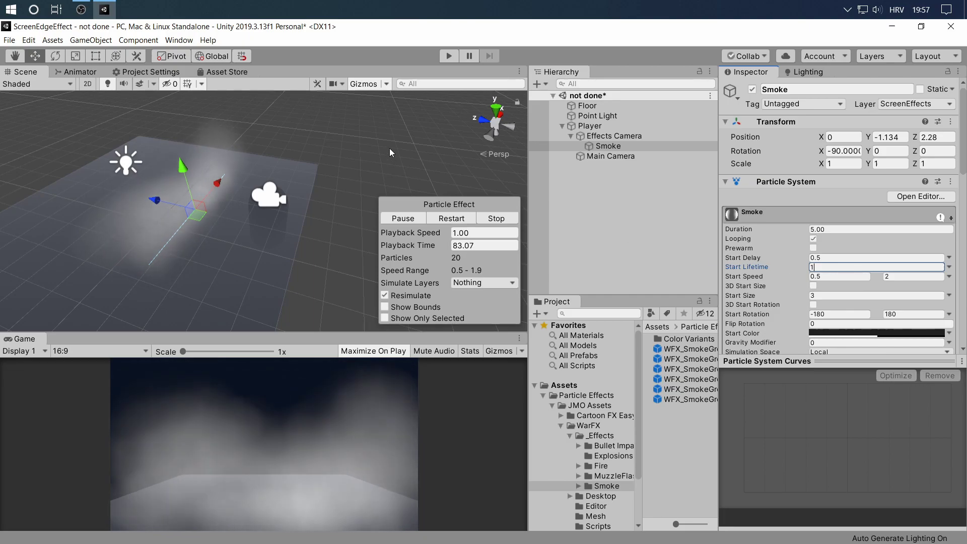
alt+drag(389, 148, 227, 200)
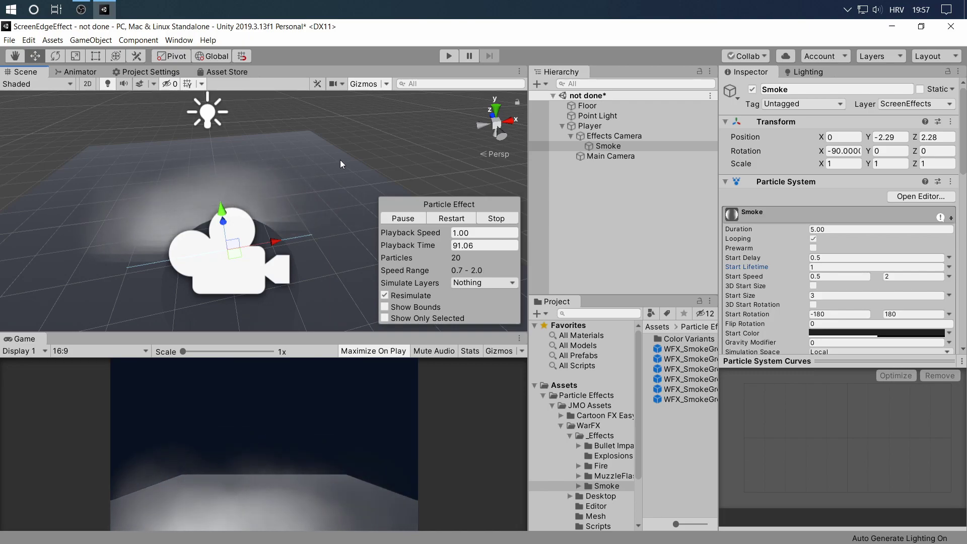
Step: Duplicate Smoke as Smoke (1) and flip its Shape Rotation X to -90
click(603, 143)
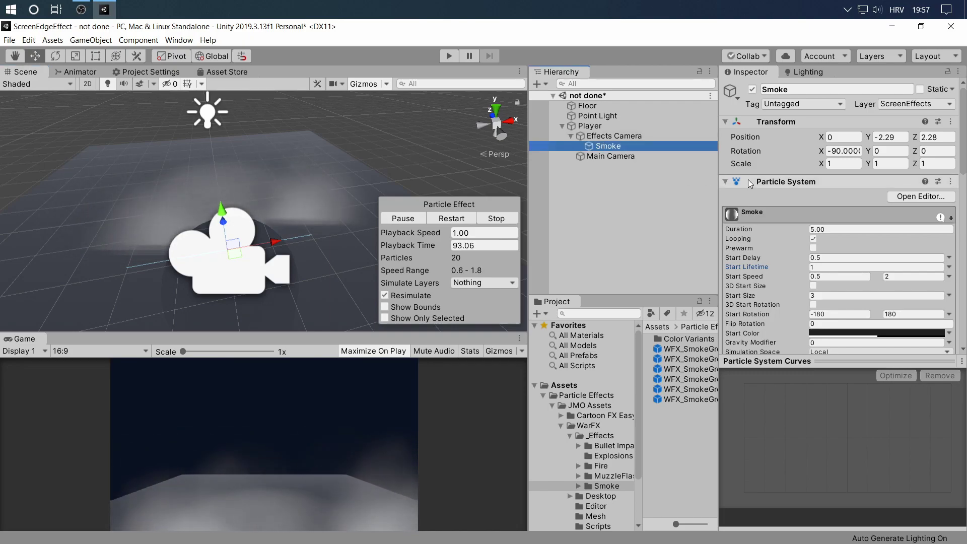
key(ctrl+d)
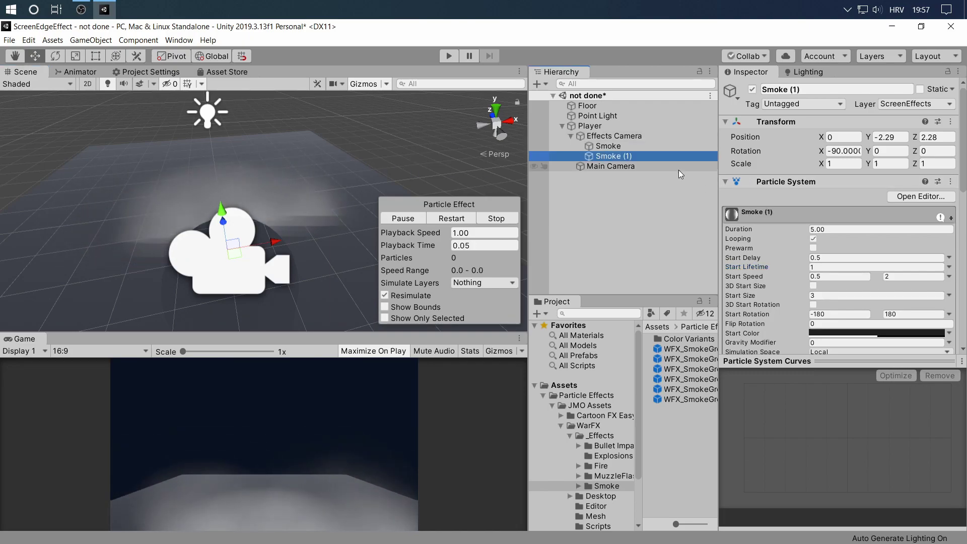
scroll(793, 210, down, 3)
scroll(868, 236, down, 5)
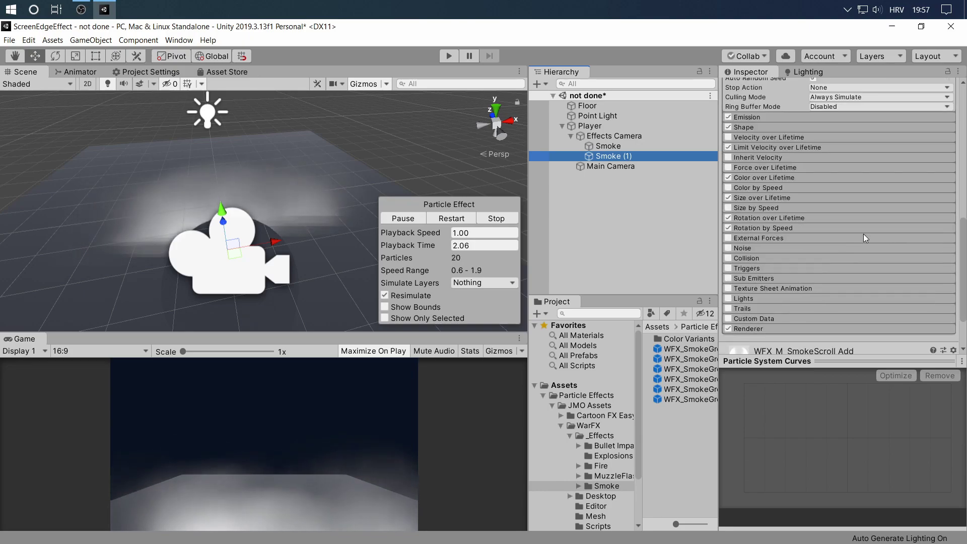
click(759, 128)
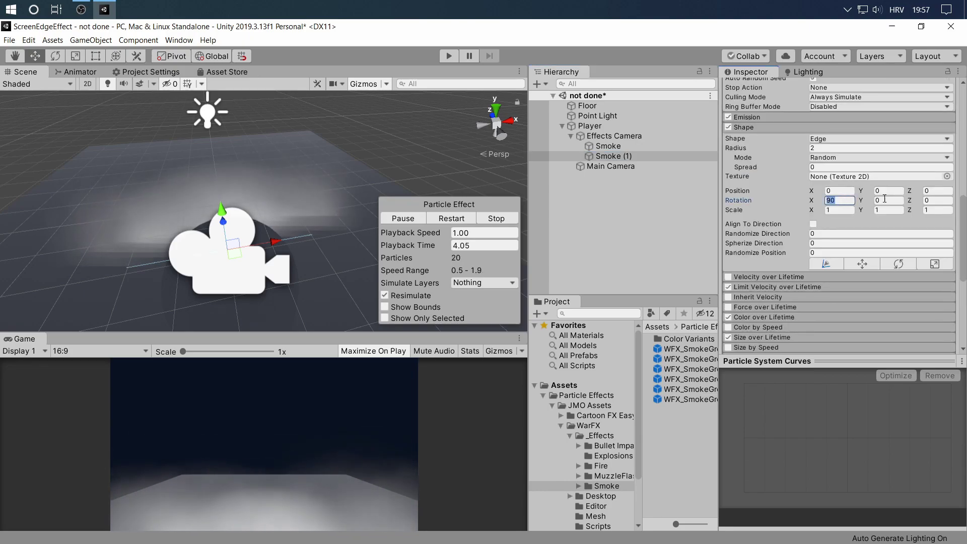
key(Home)
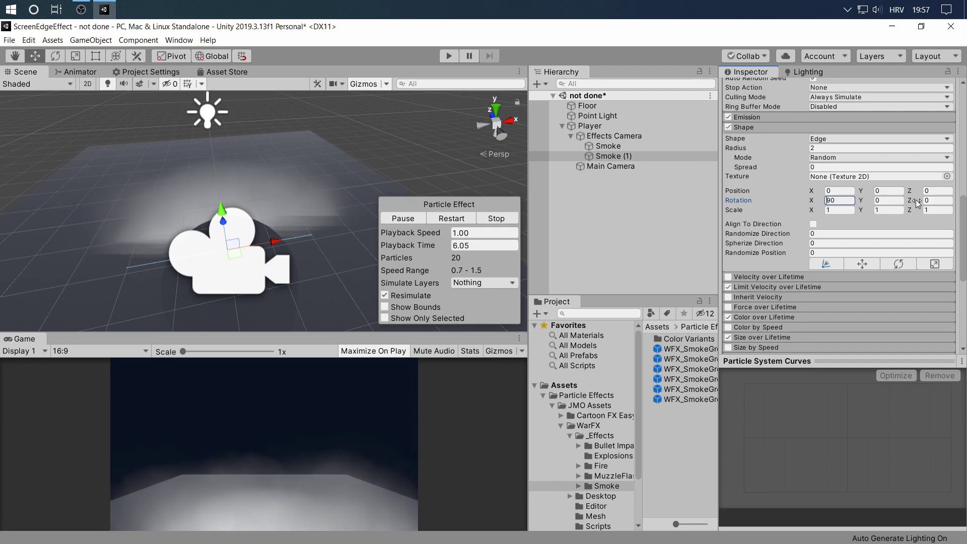
text(-)
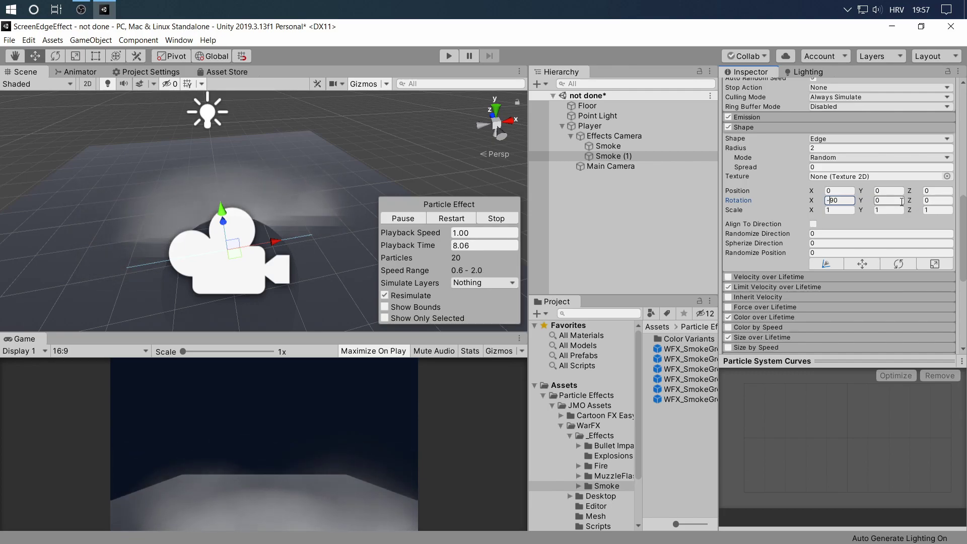
key(Return)
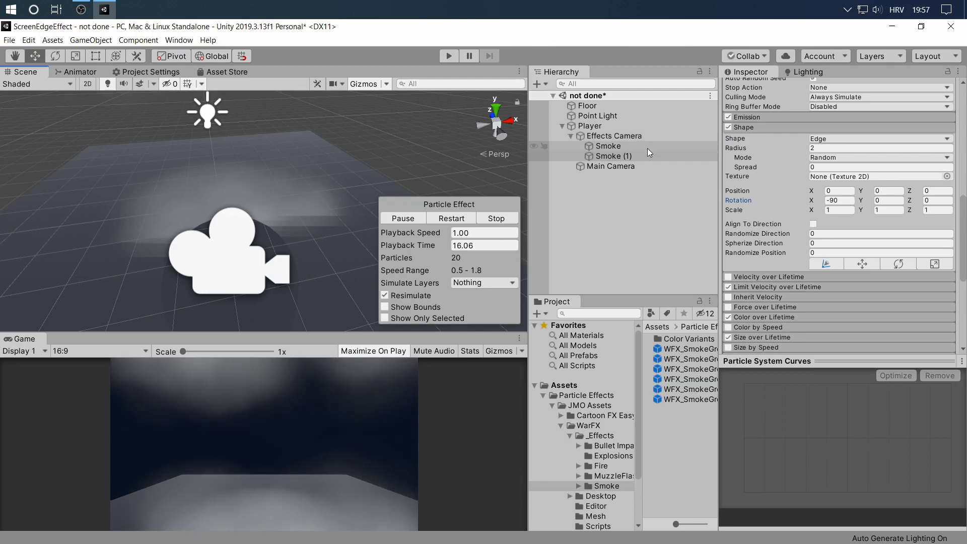
click(650, 164)
scroll(860, 151, up, 10)
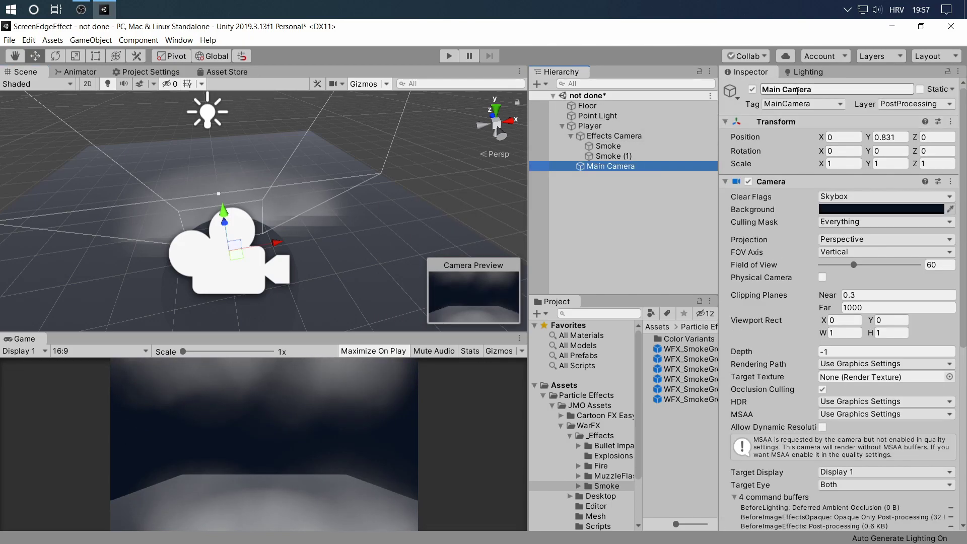
click(752, 89)
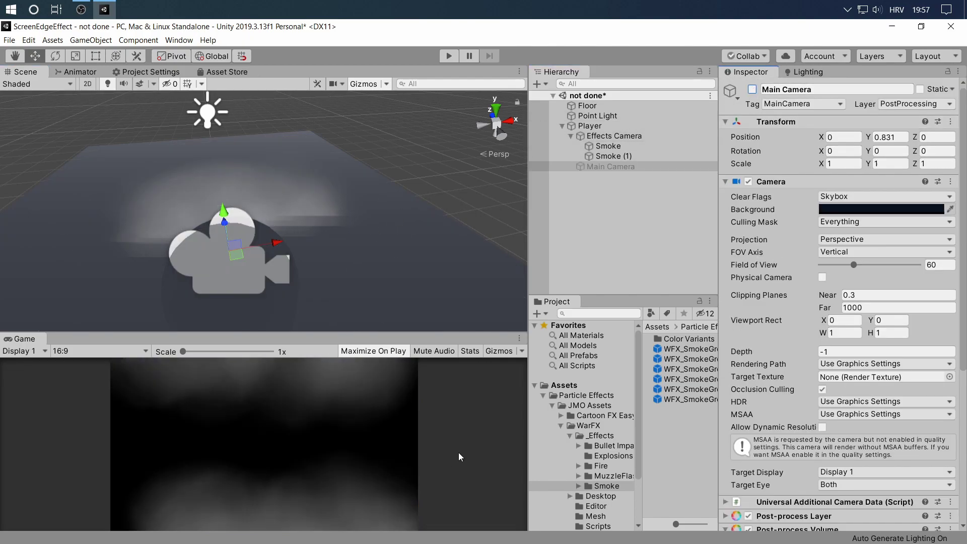
click(752, 90)
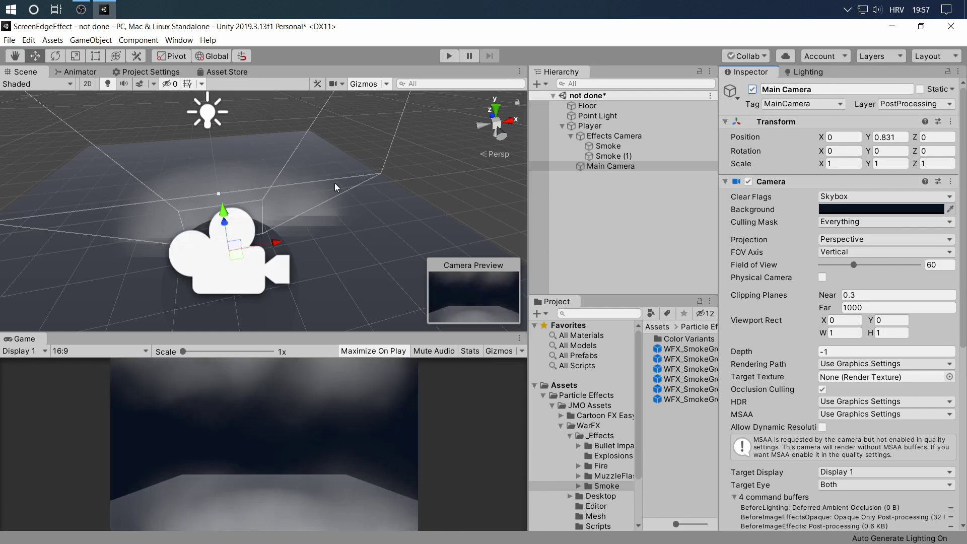
click(450, 57)
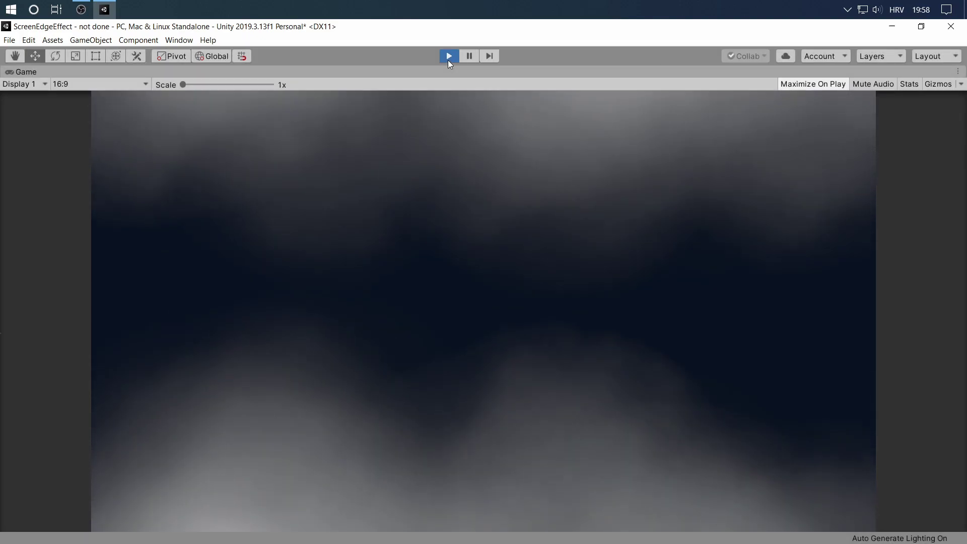
Step: Stop the game and edit the Effects Camera's far clipping distance
click(448, 57)
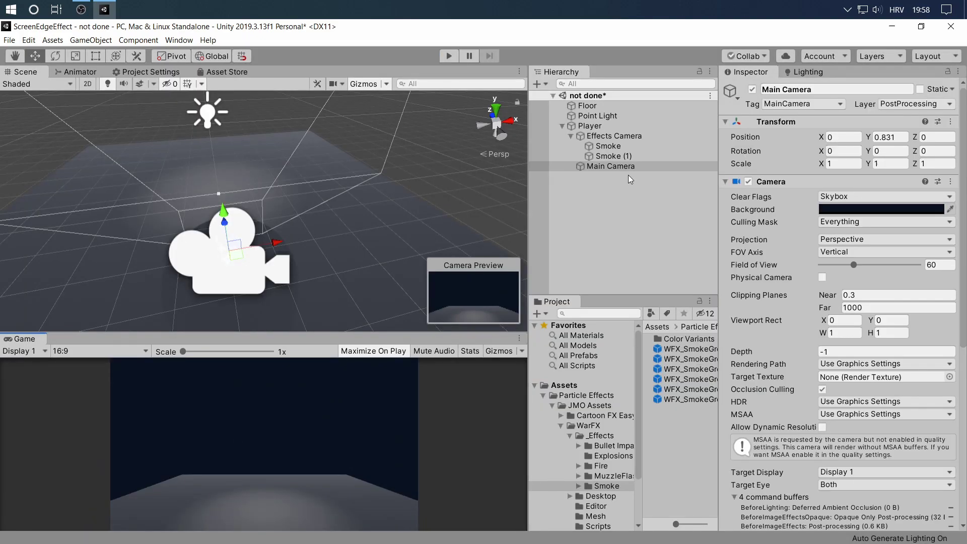
click(626, 152)
click(641, 134)
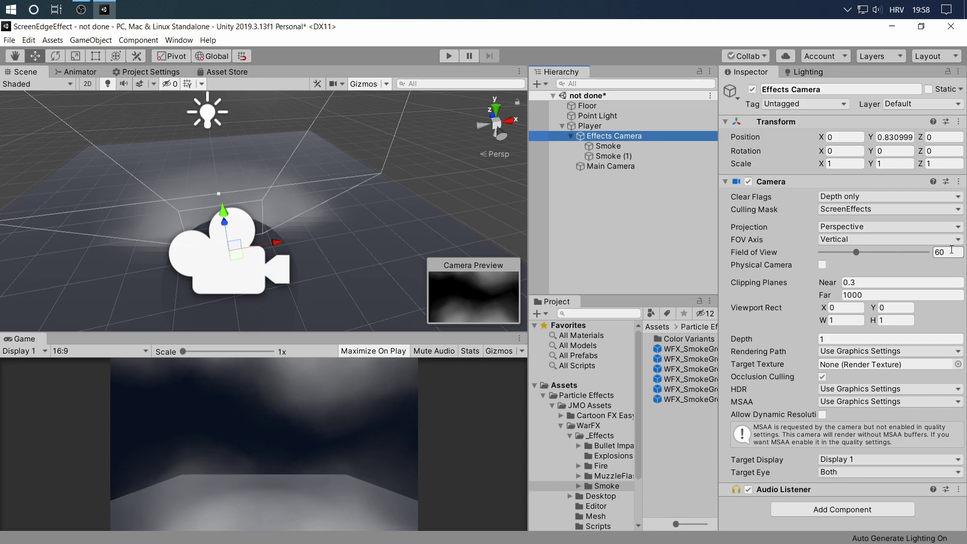
click(893, 294)
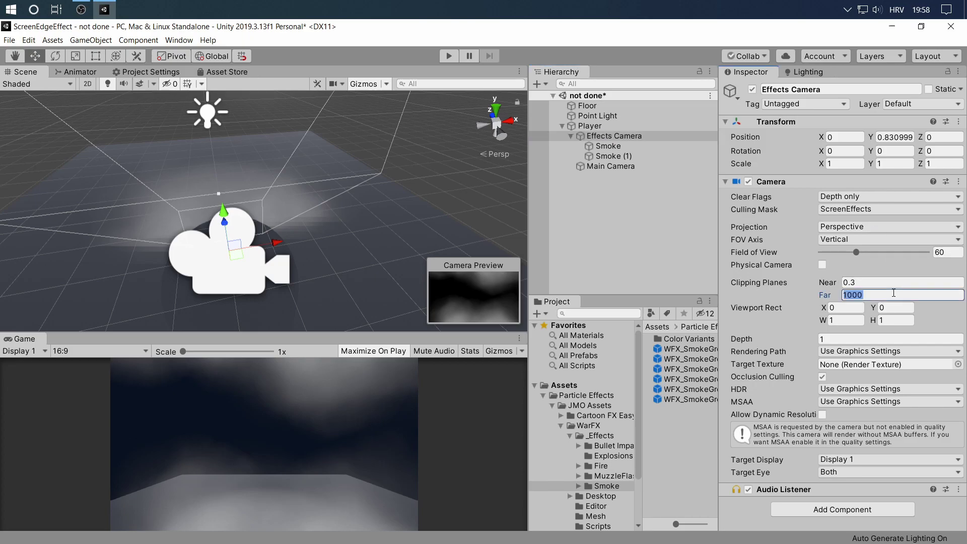
text(10)
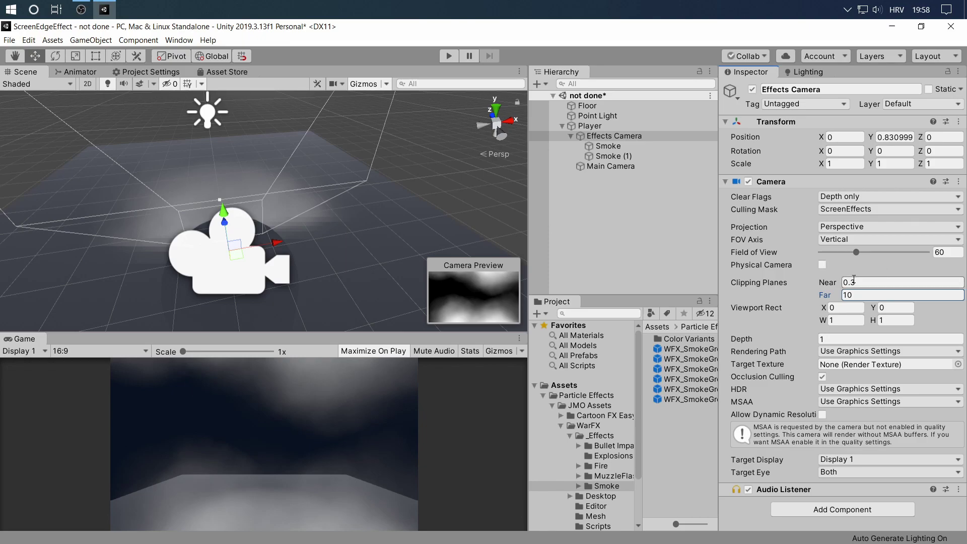
text(01)
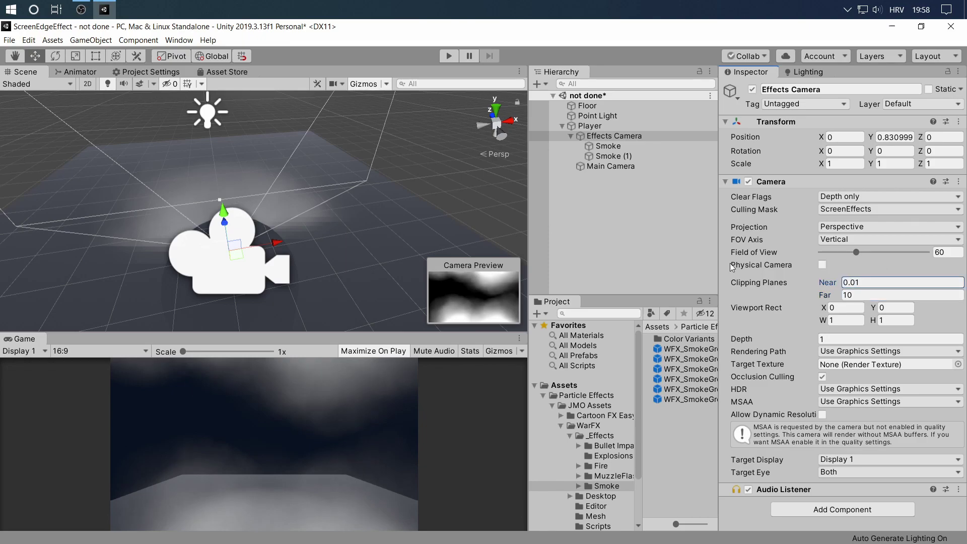
double_click(614, 136)
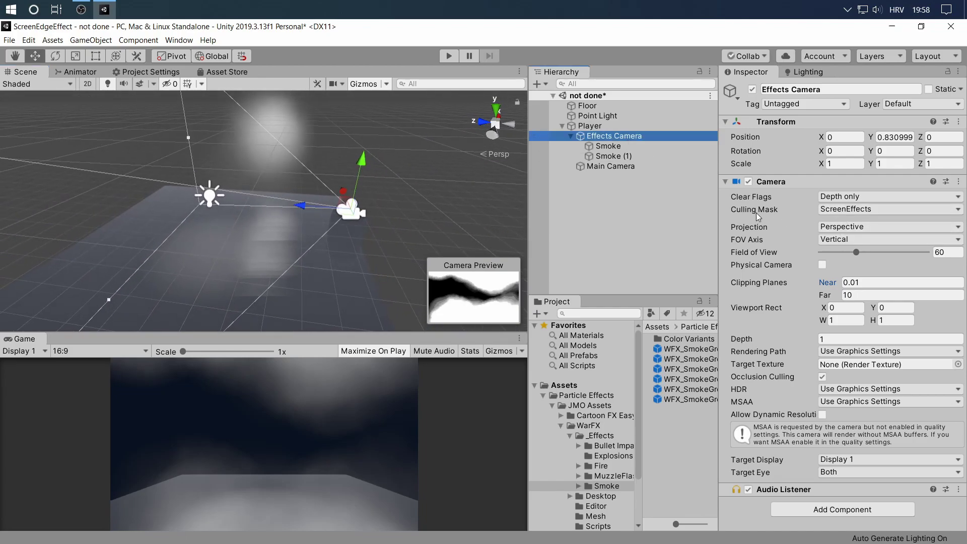
Step: Set the Effects Camera's Culling Mask to render only the ScreenEffects layer
click(853, 211)
click(864, 316)
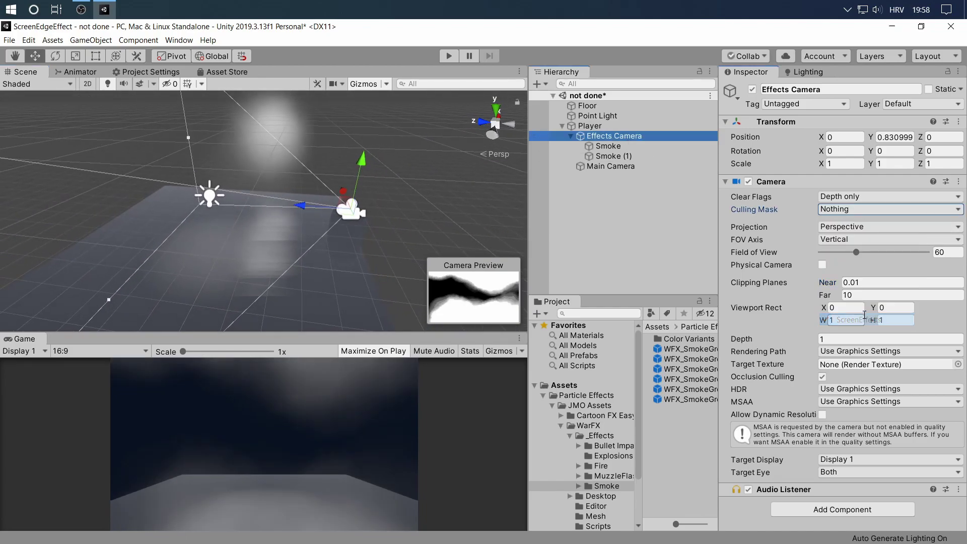
click(862, 207)
click(868, 320)
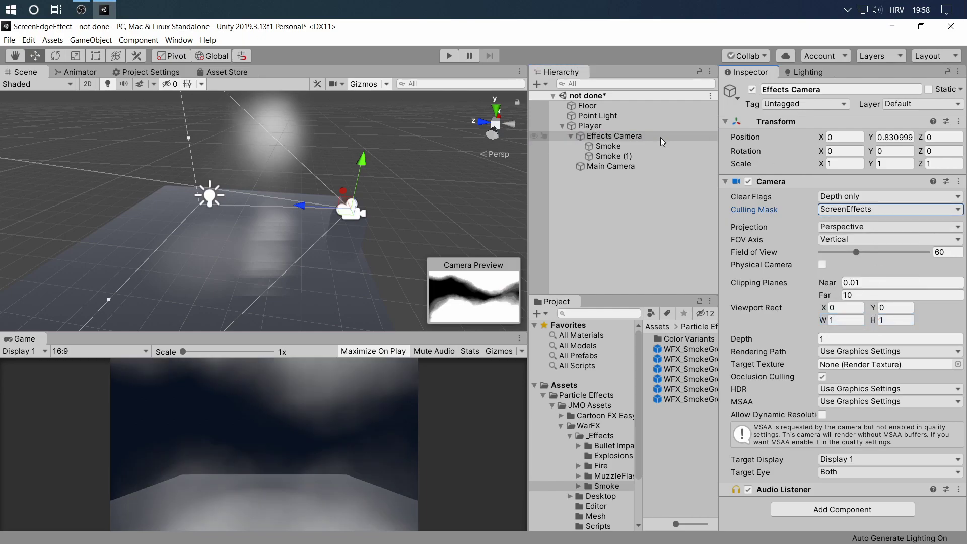
Step: Exclude ScreenEffects from the Main Camera's Culling Mask and play the game to test
click(628, 166)
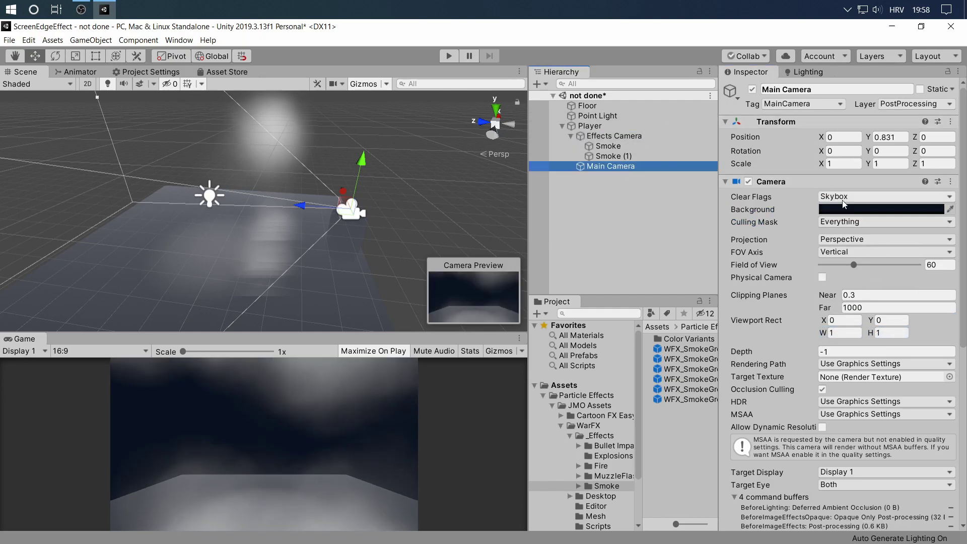
click(865, 219)
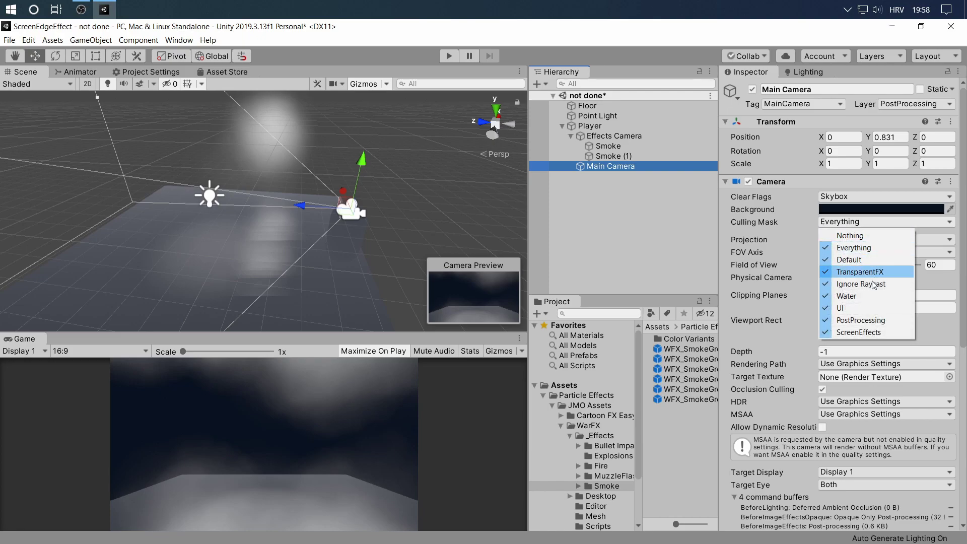
click(874, 332)
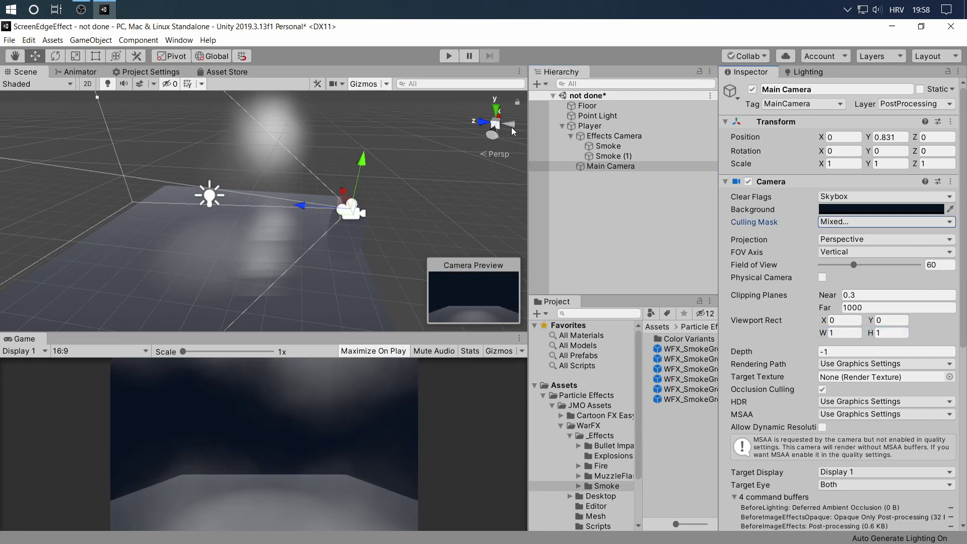
click(447, 56)
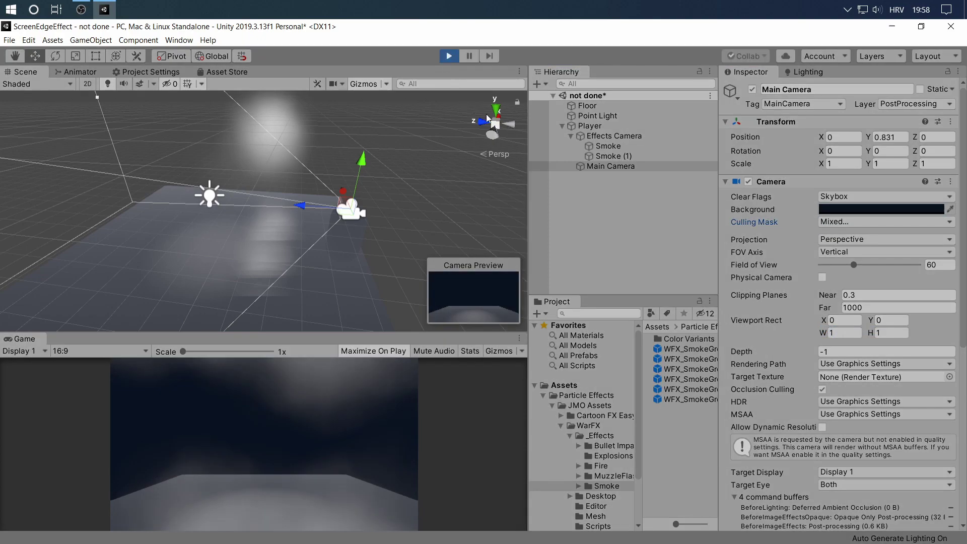